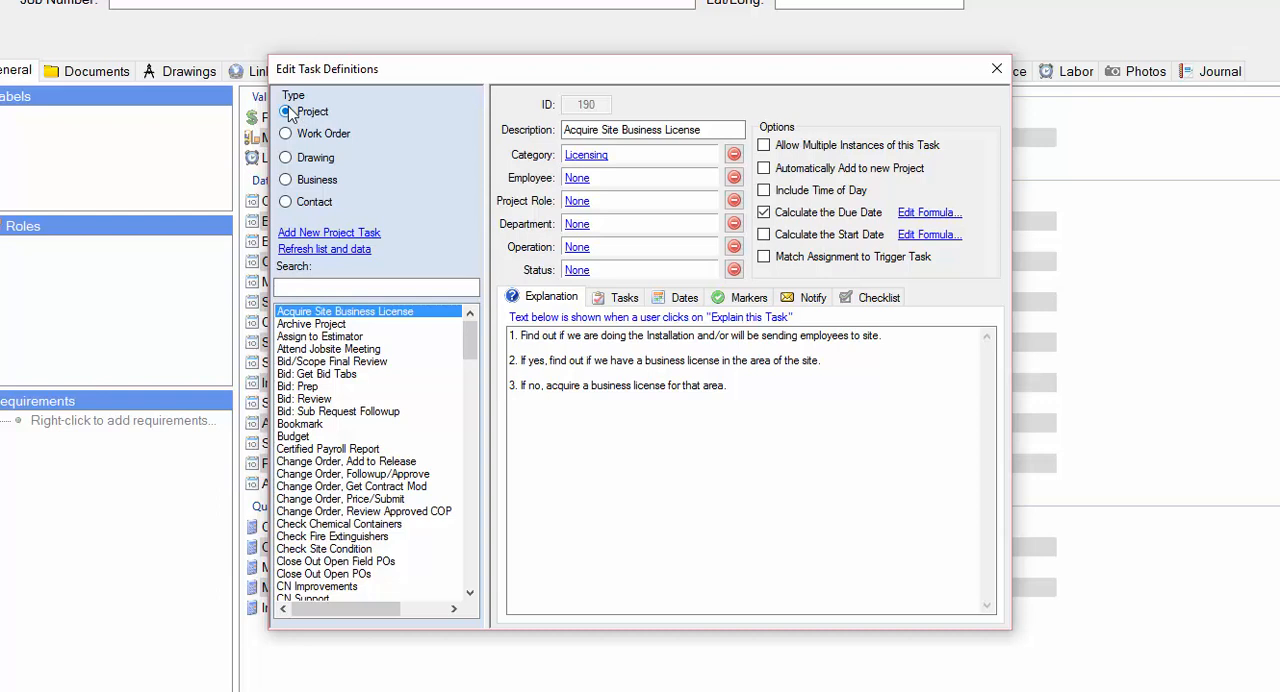
Look through the task definitions for the Work Order, Drawing, Business, Contact and Project types.
left_click(285, 133)
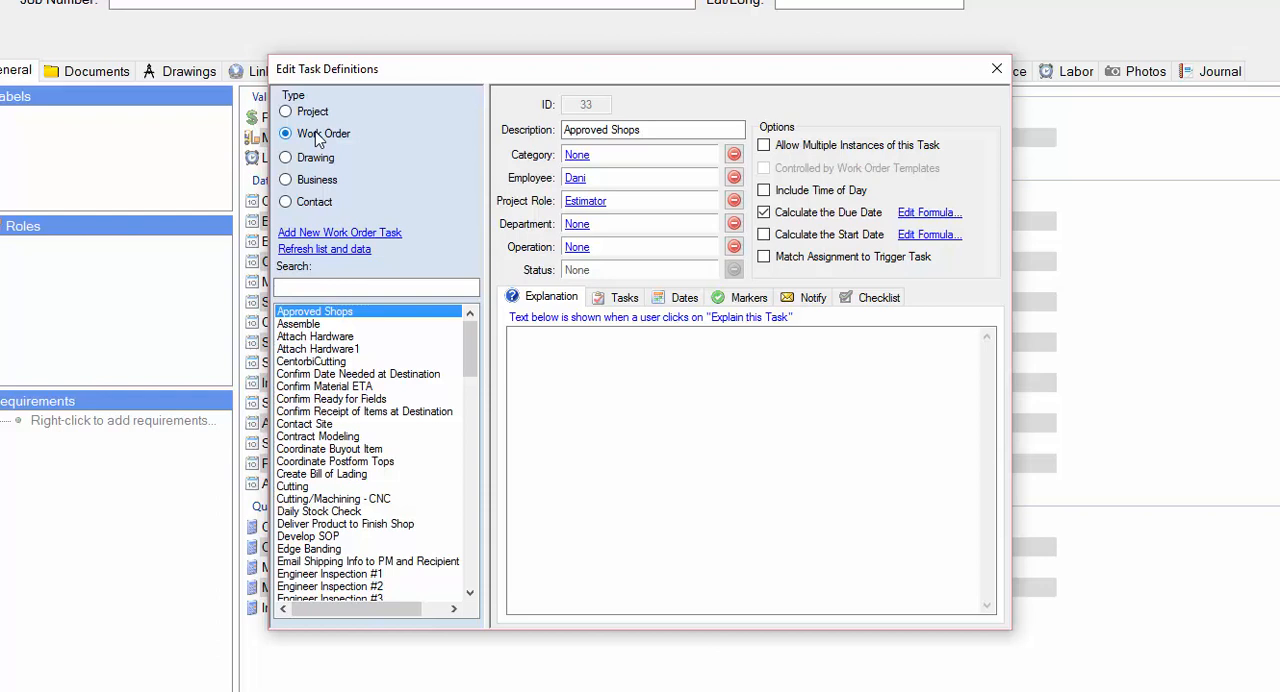
left_click(287, 158)
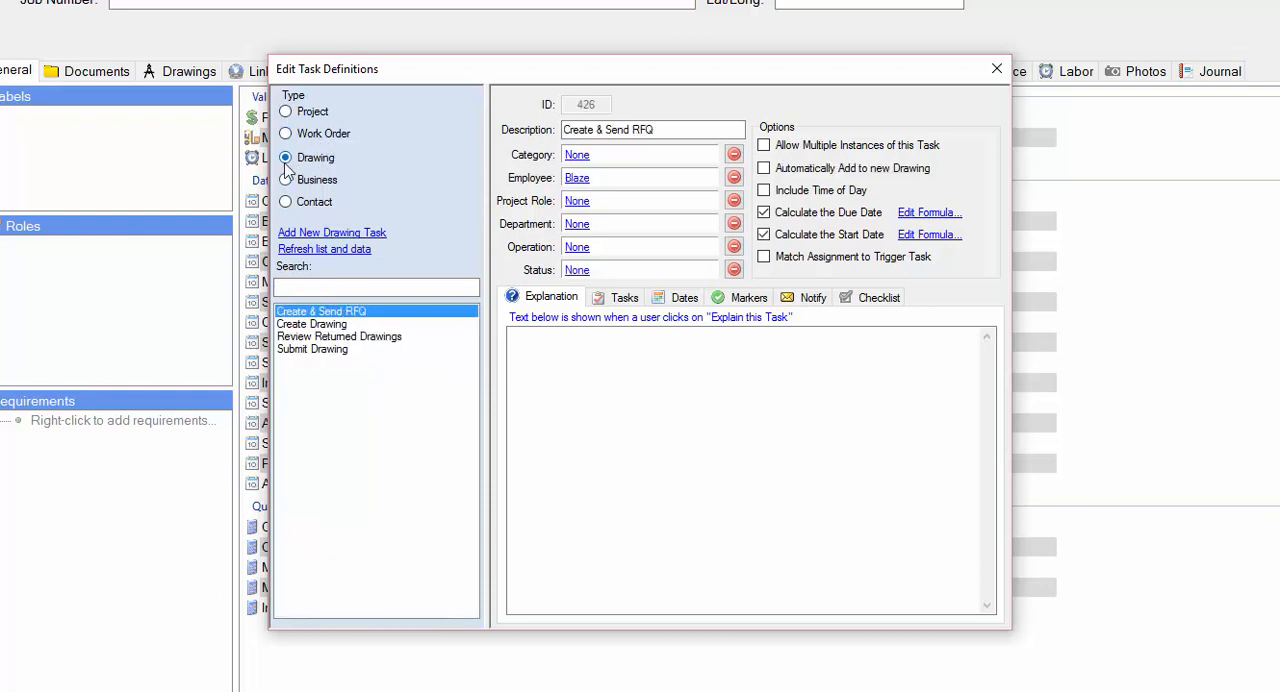
left_click(287, 180)
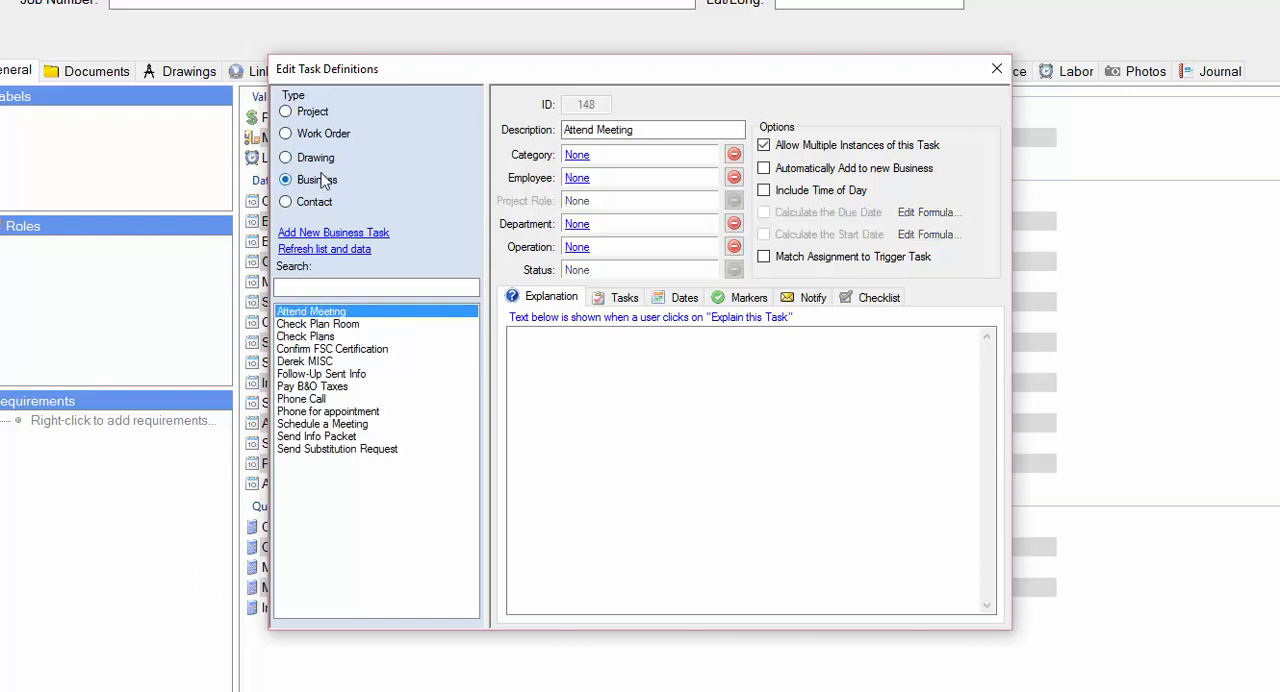
left_click(287, 202)
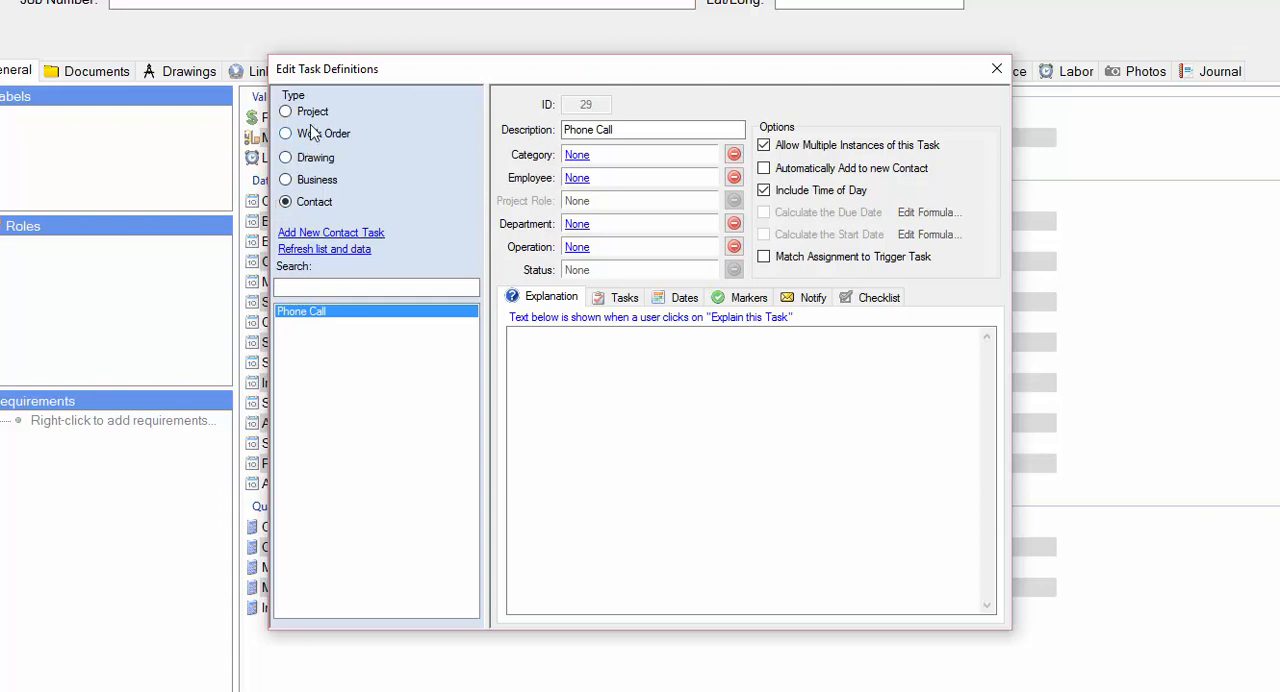
left_click(306, 114)
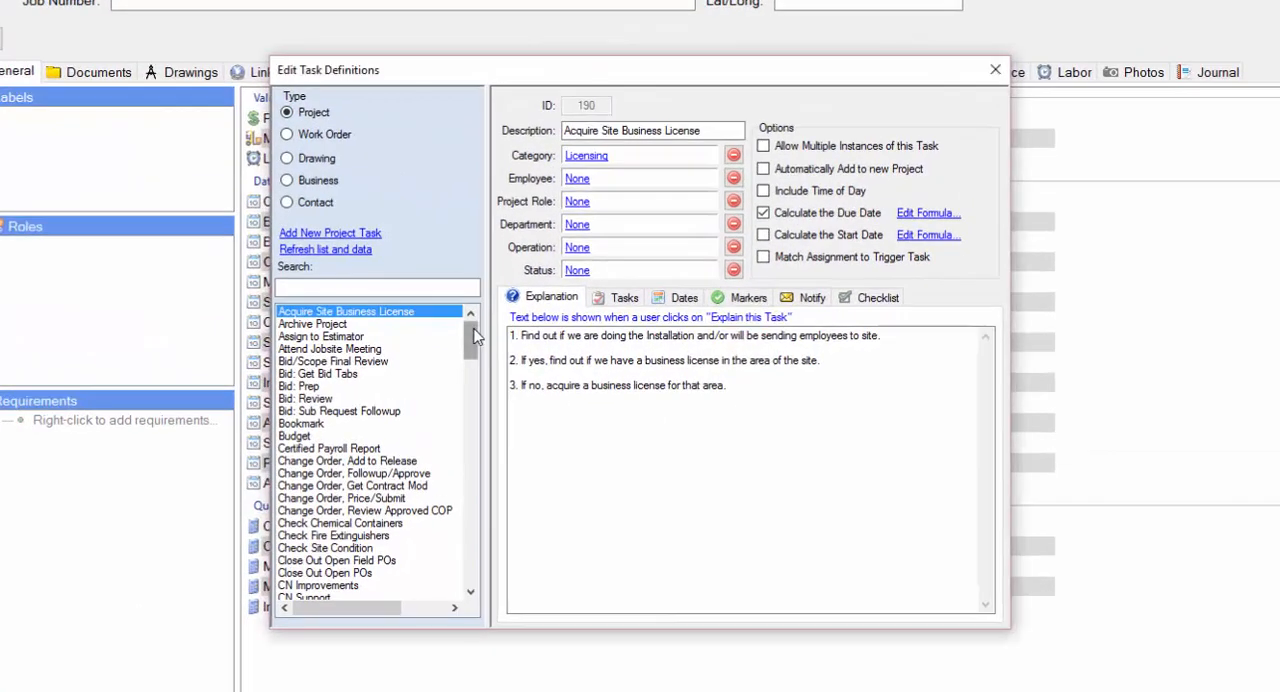
left_click_drag(474, 337, 476, 572)
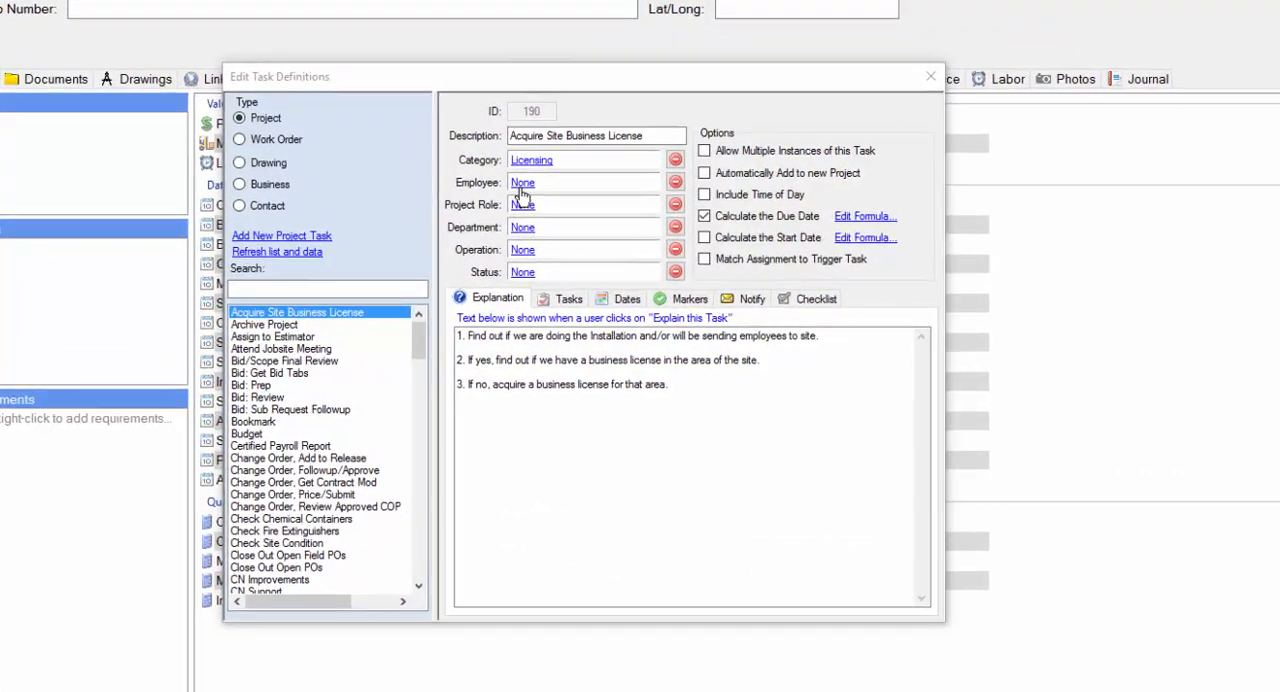
Give the Acquire Site Business License project task a default employee and set its project role to Estimator.
left_click(515, 180)
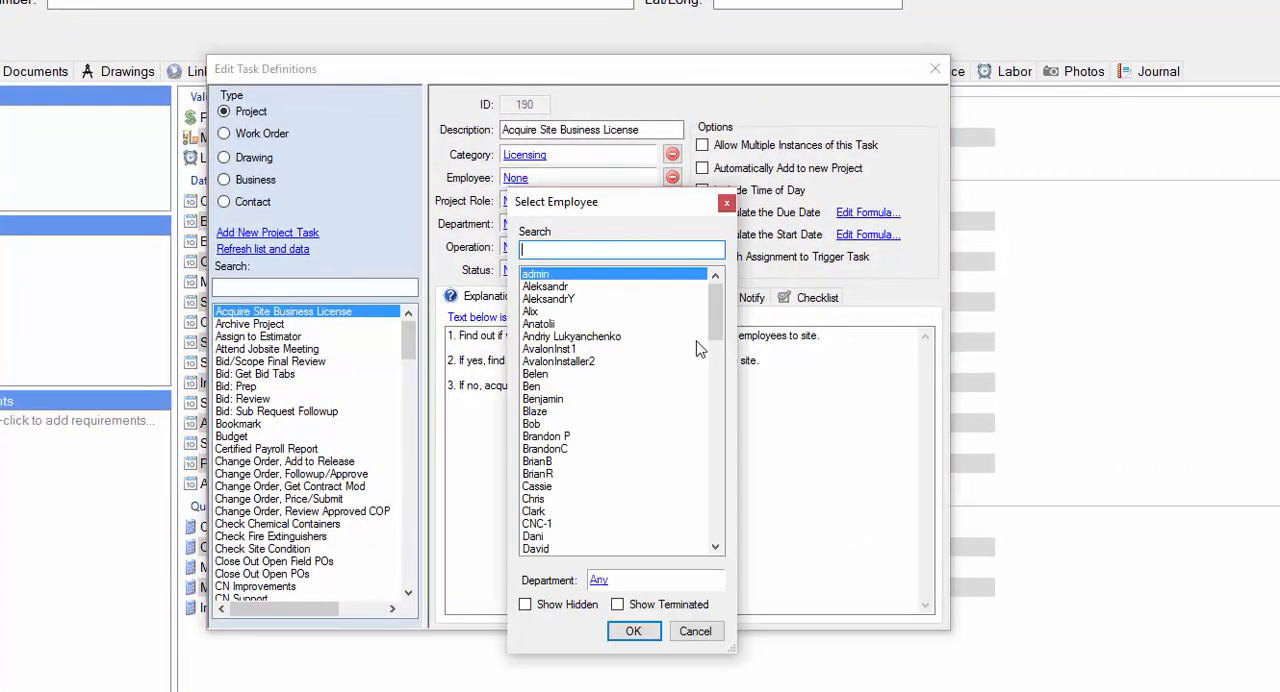
left_click_drag(718, 320, 717, 350)
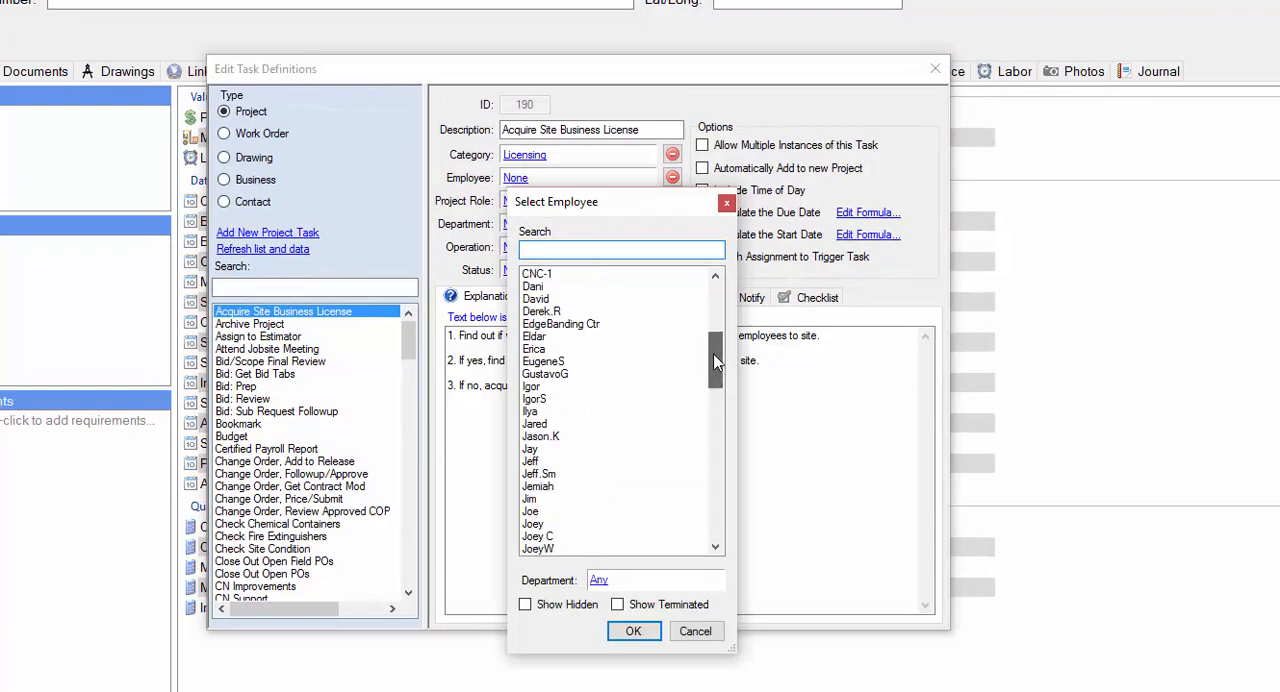
left_click(537, 287)
left_click(633, 631)
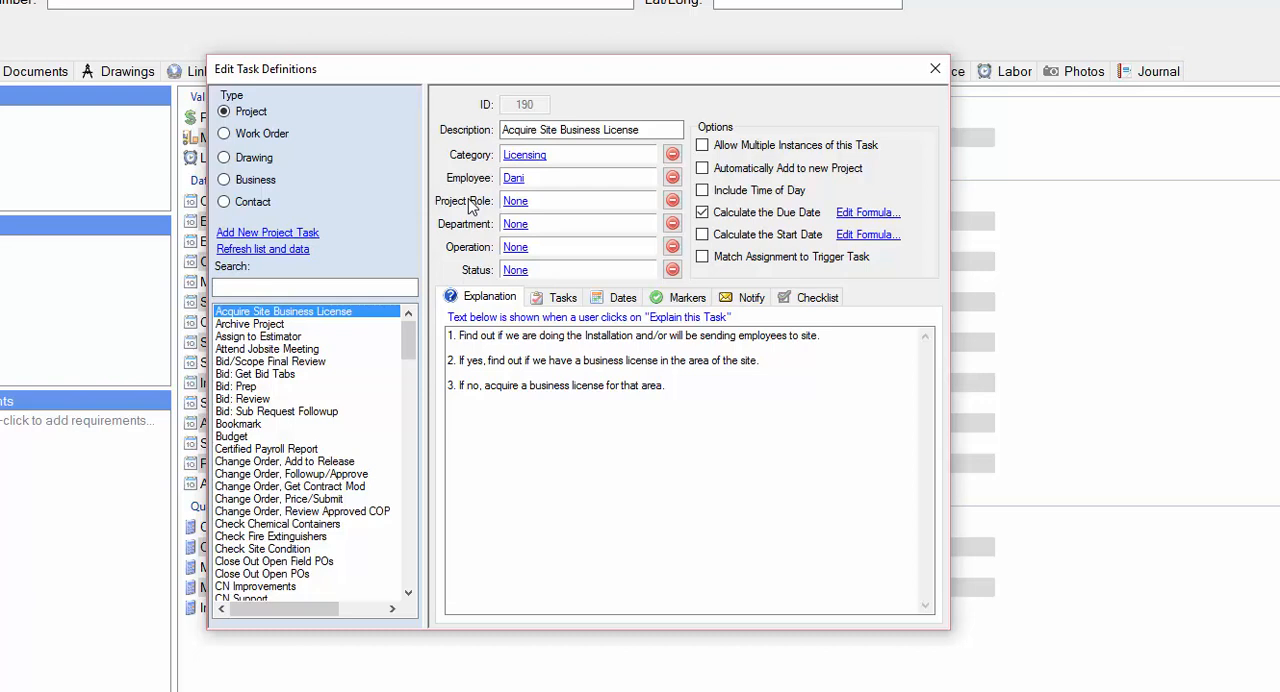
left_click(523, 203)
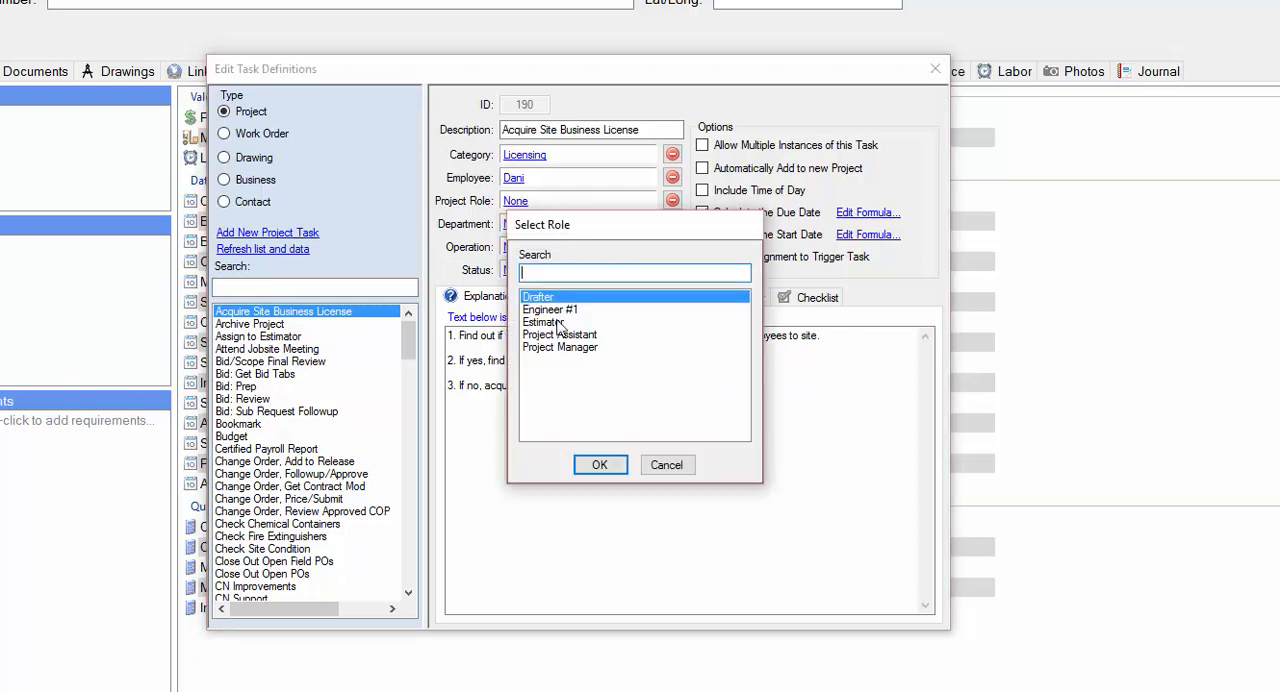
left_click(560, 322)
left_click(620, 467)
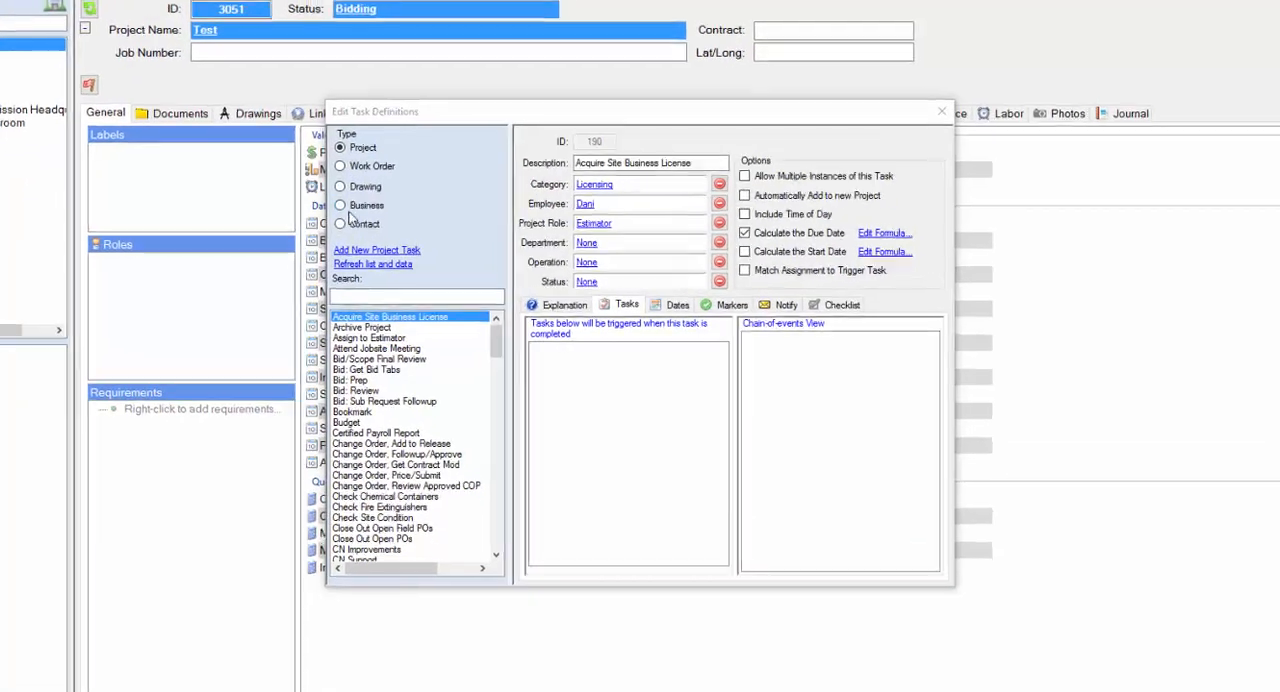
Search the project tasks for "sub mr" and expand the chain of events following Submittal Sample, Order Received.
type("sub")
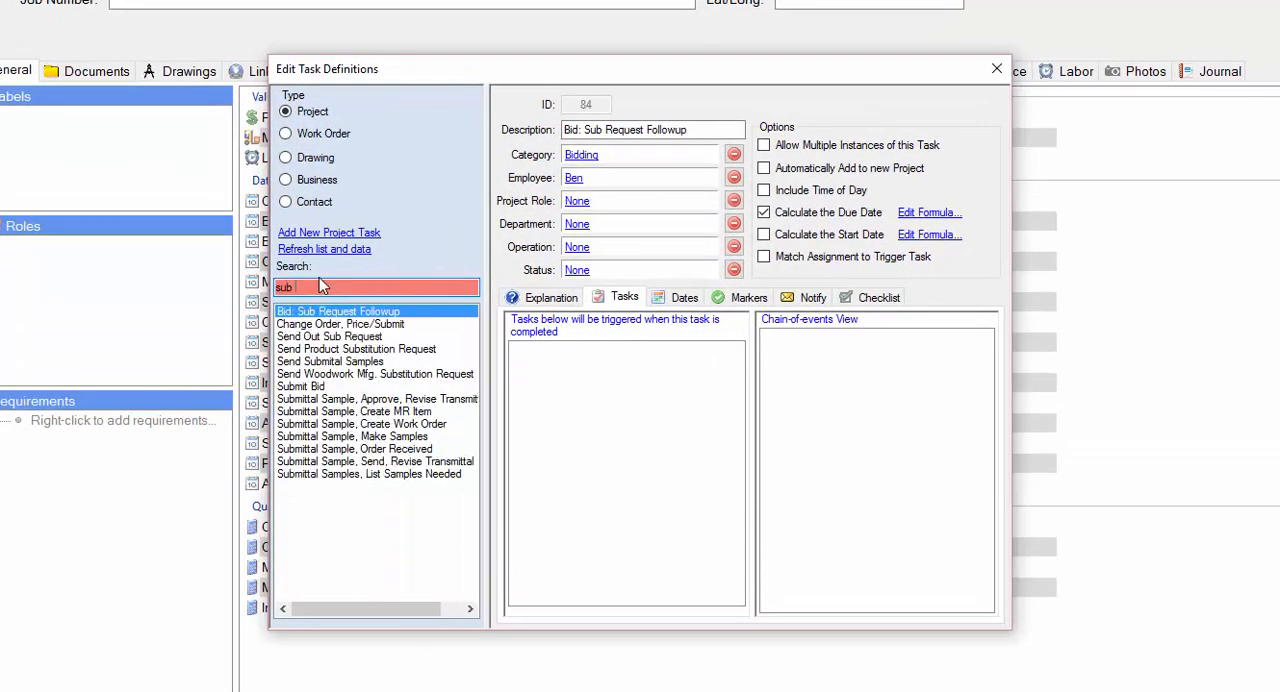
type(" mr")
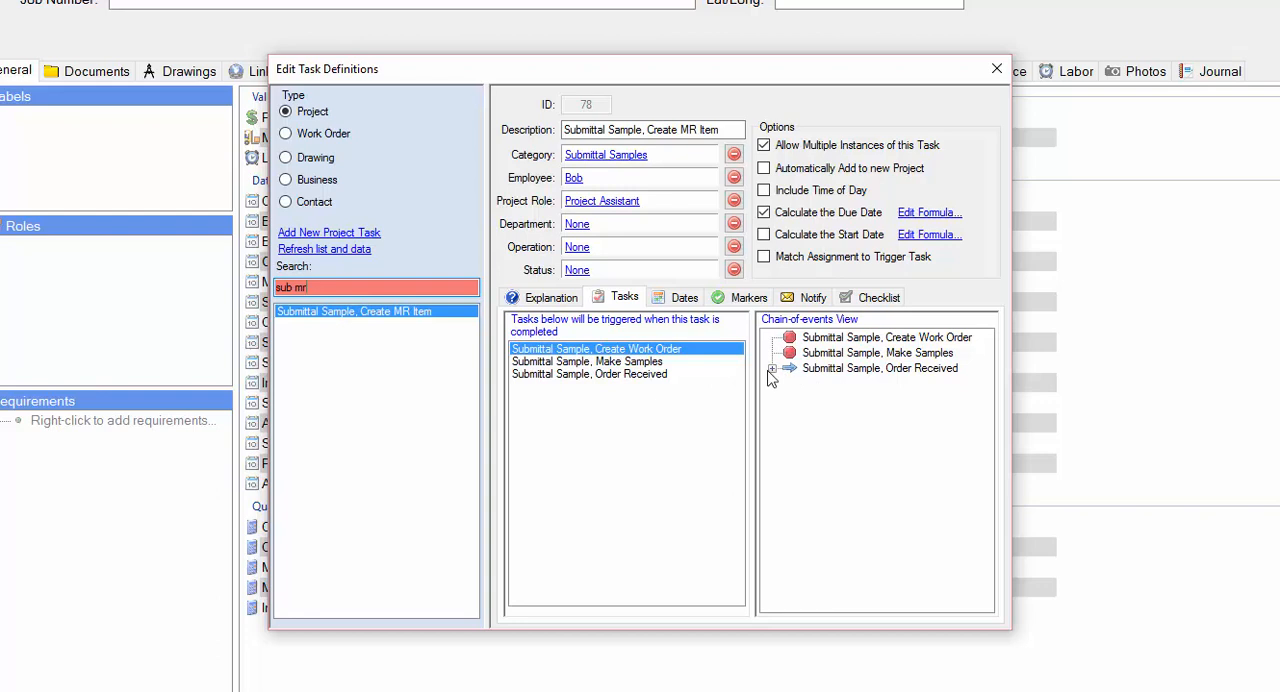
left_click(771, 369)
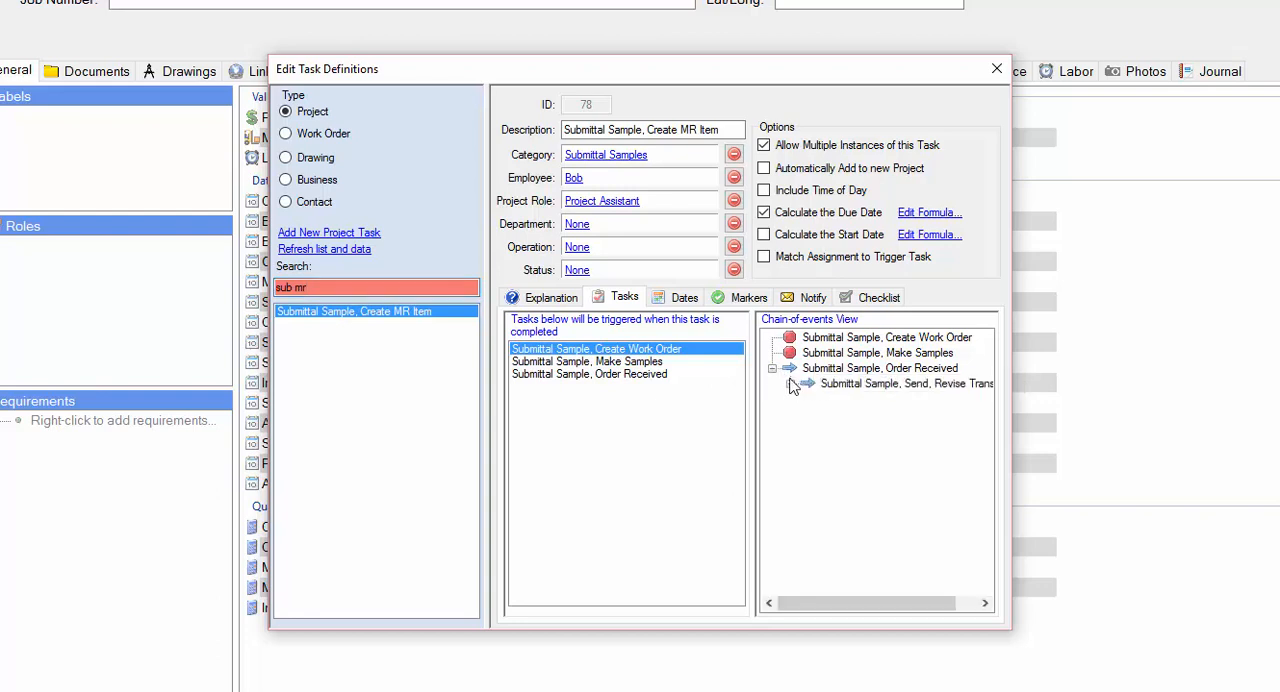
left_click(789, 384)
left_click(808, 399)
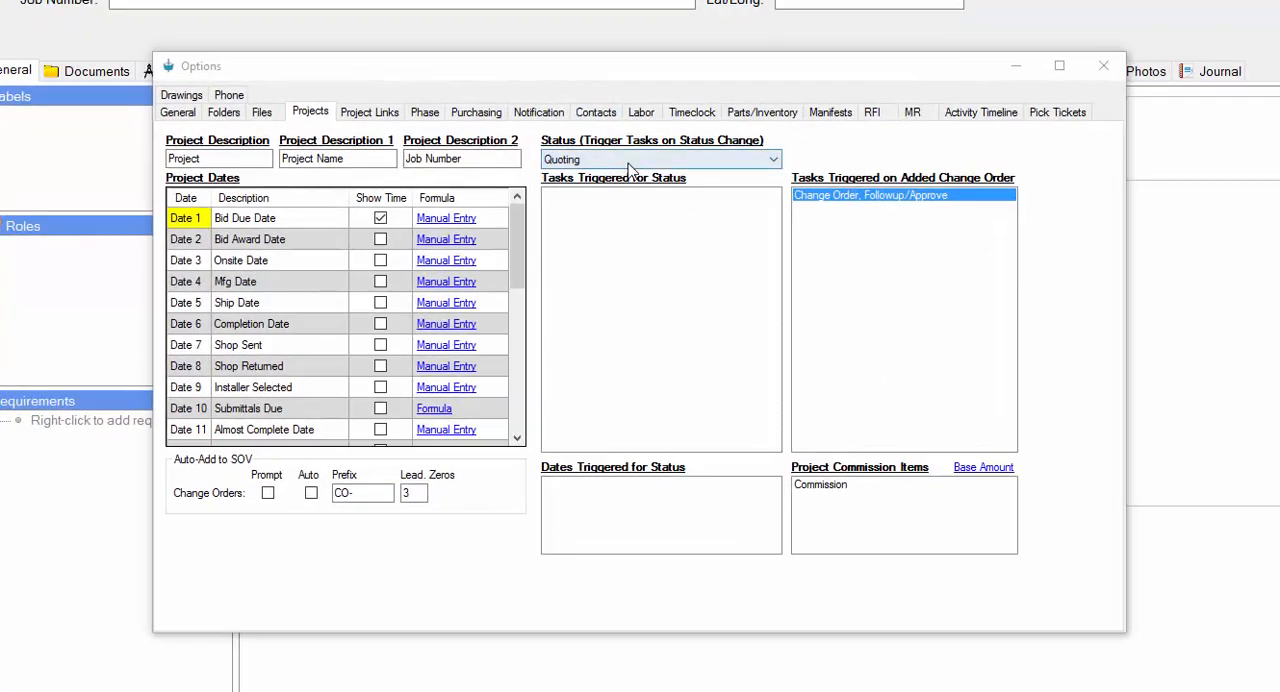
View the tasks and dates triggered by the Active project status, and close the options.
left_click(634, 218)
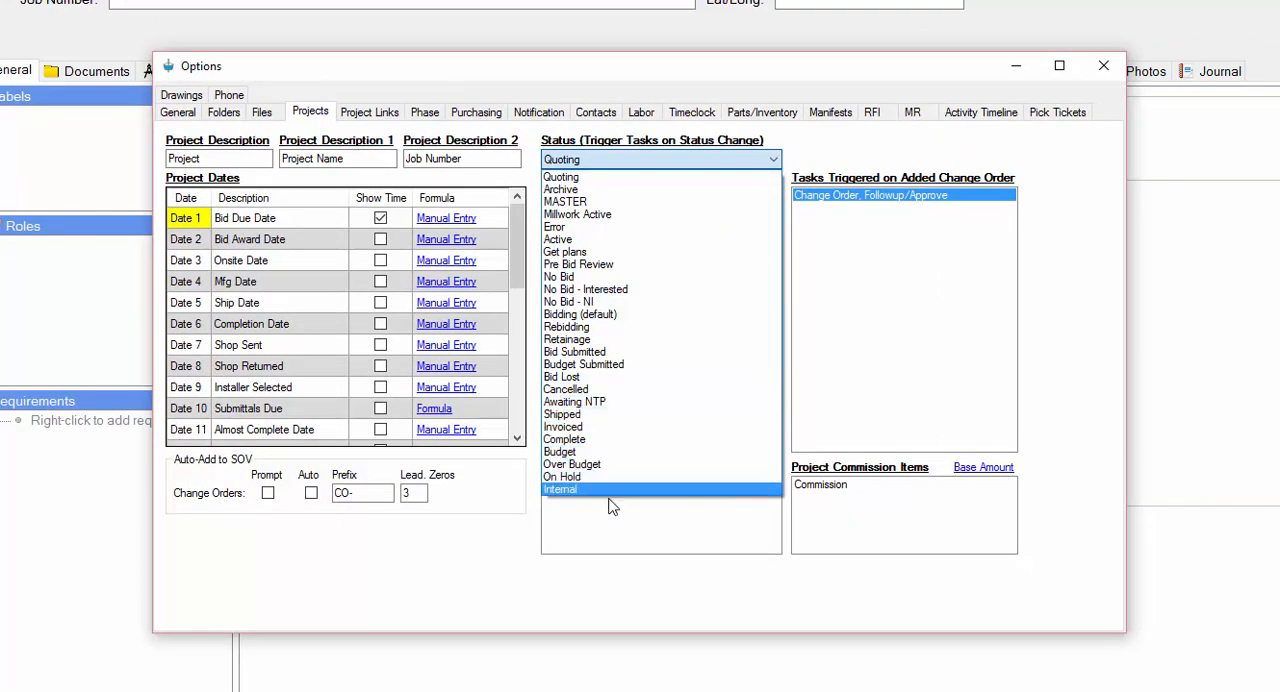
left_click(587, 601)
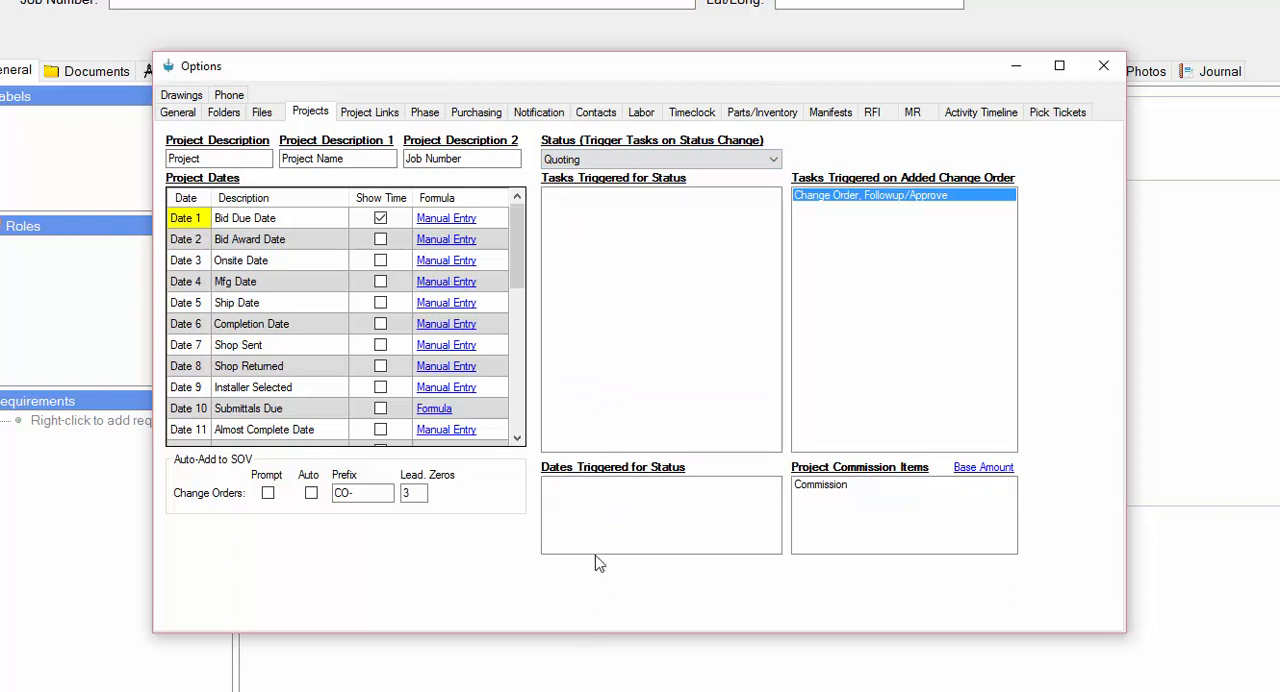
left_click(619, 156)
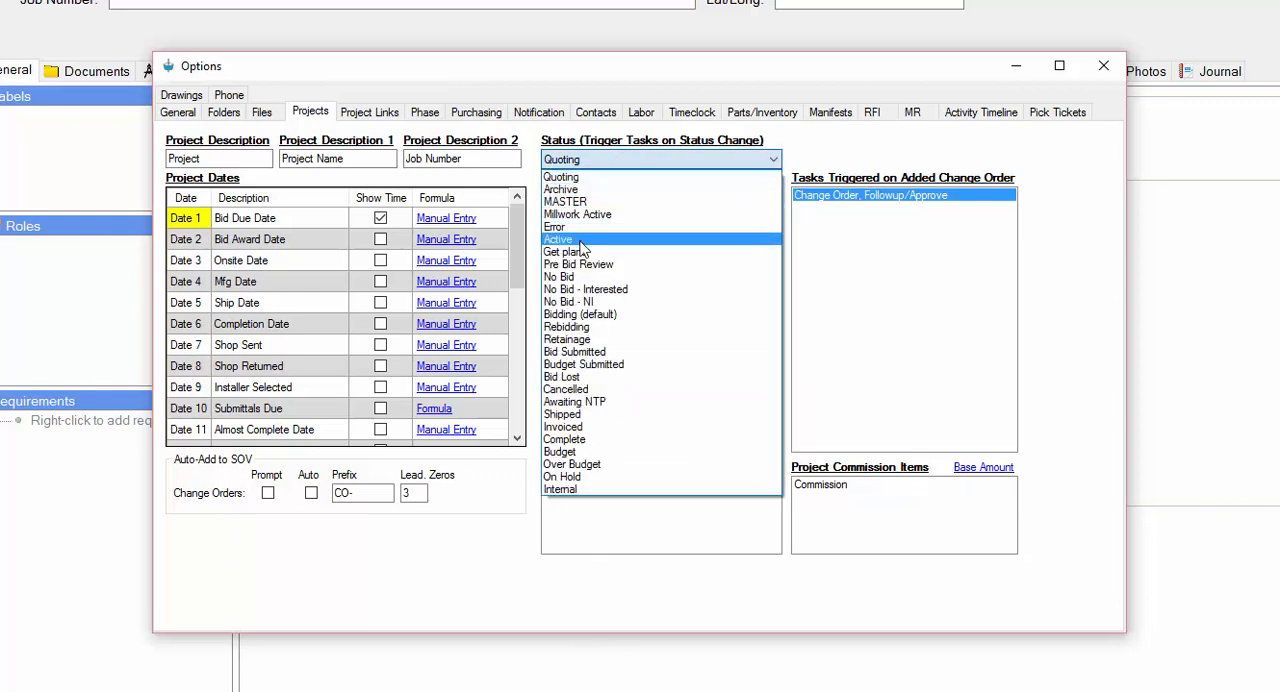
left_click(585, 239)
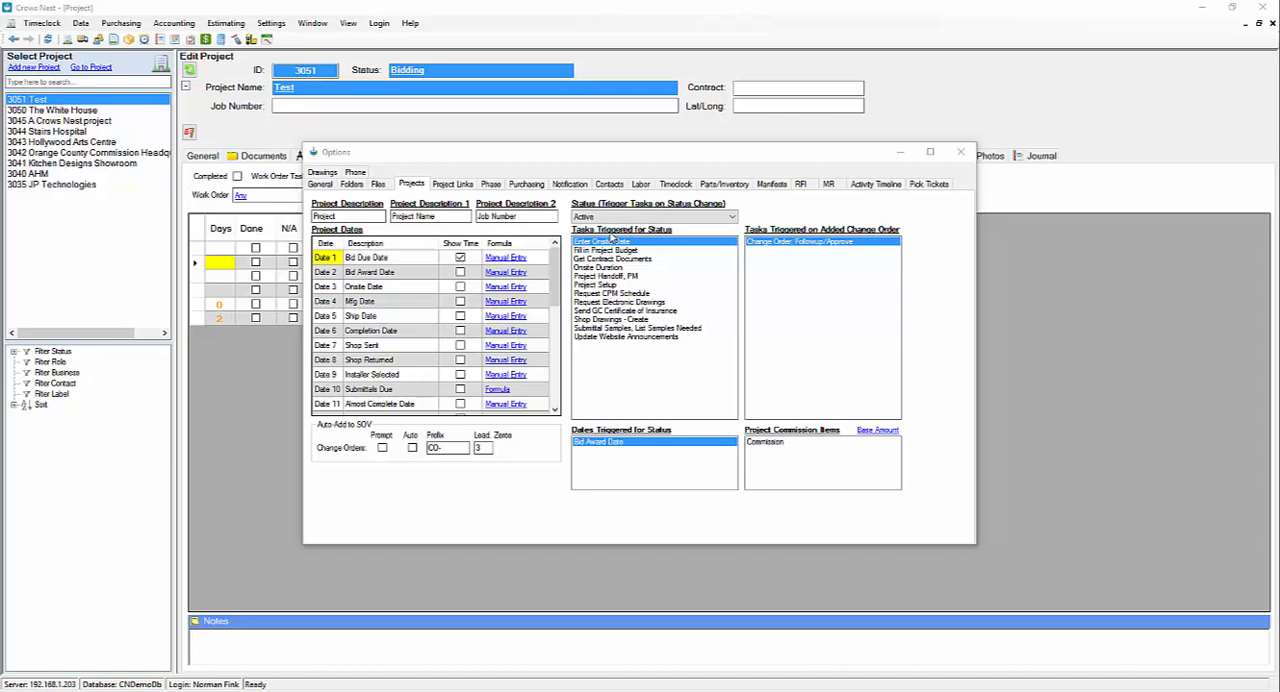
left_click(962, 152)
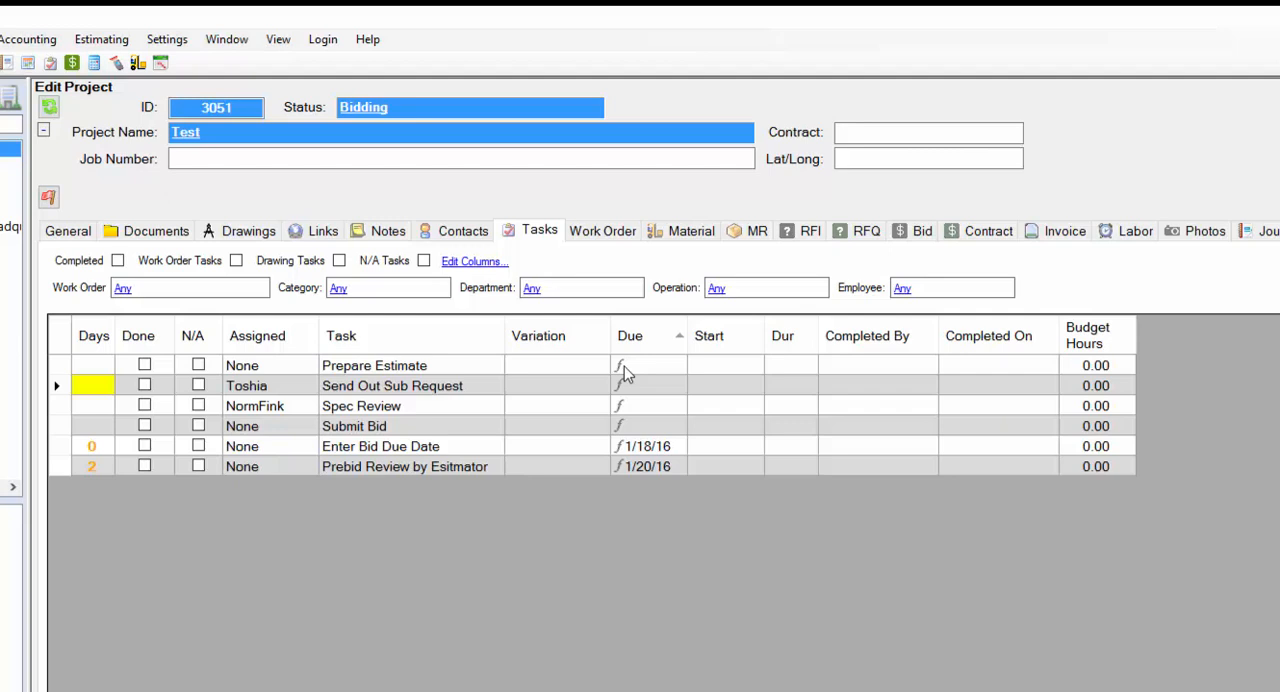
Sort the Test project's task list by assigned employee.
left_click(262, 340)
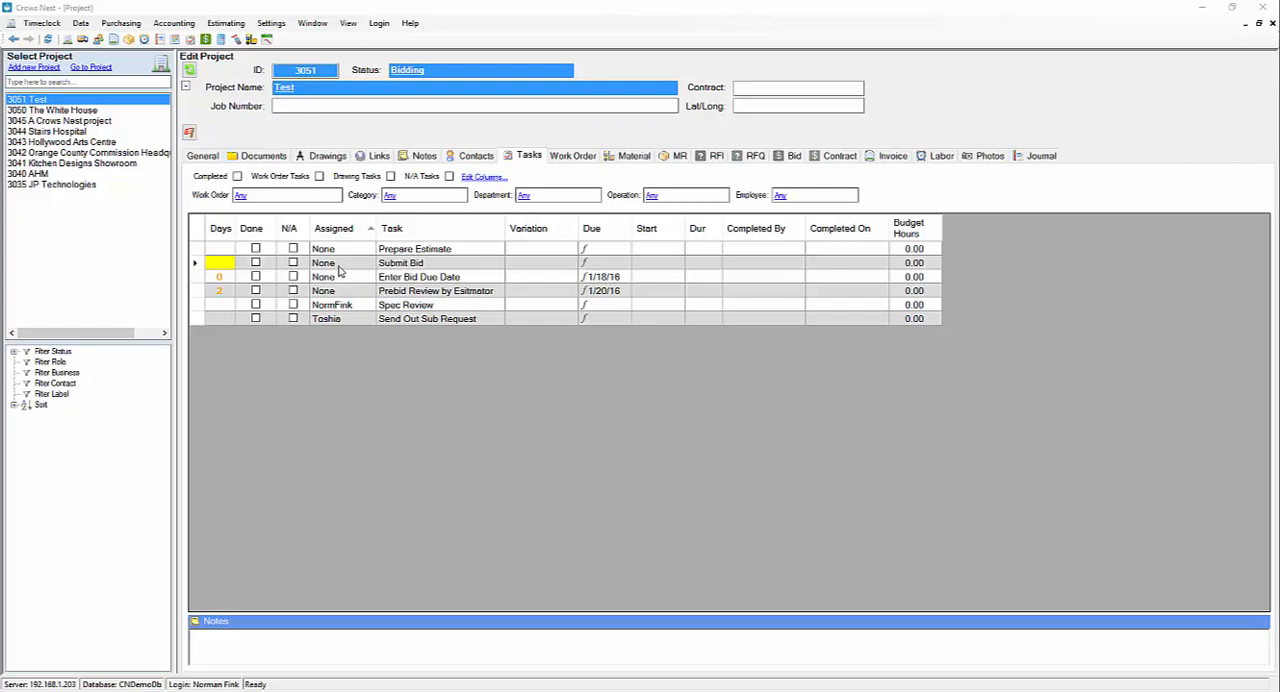
Set the Test project's Bid Due Date to 2/3/16 and return to its task list.
left_click(203, 156)
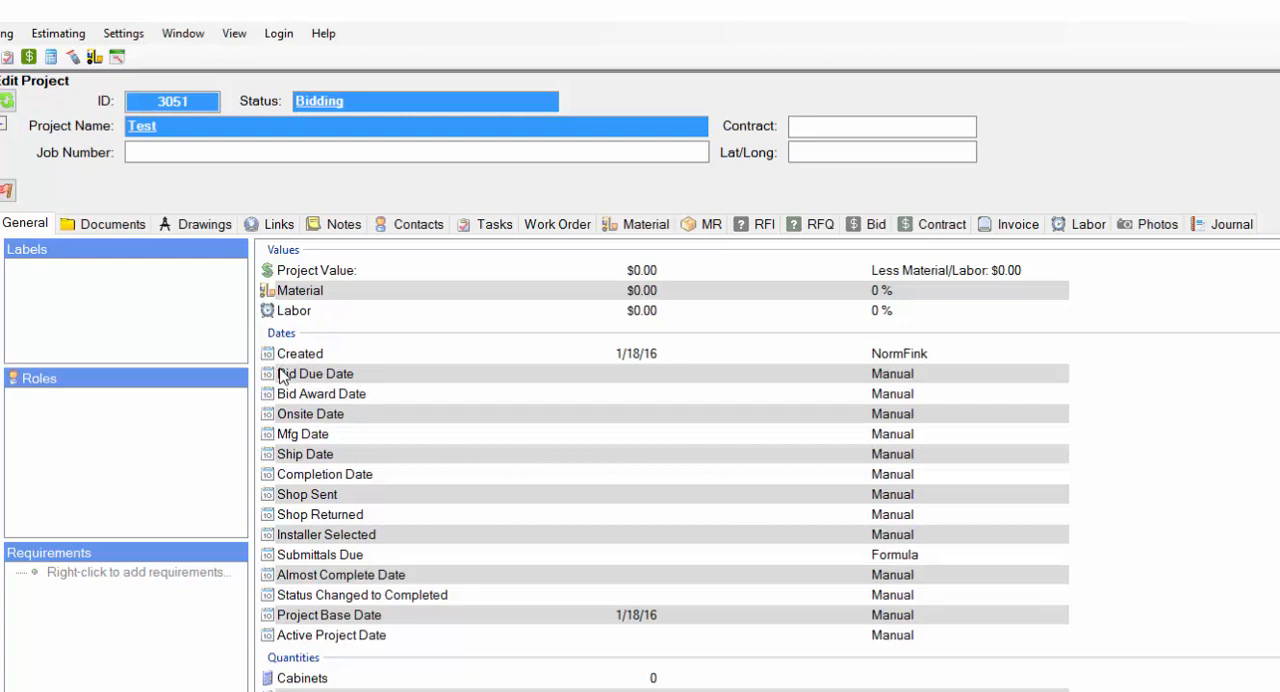
right_click(650, 377)
left_click(690, 387)
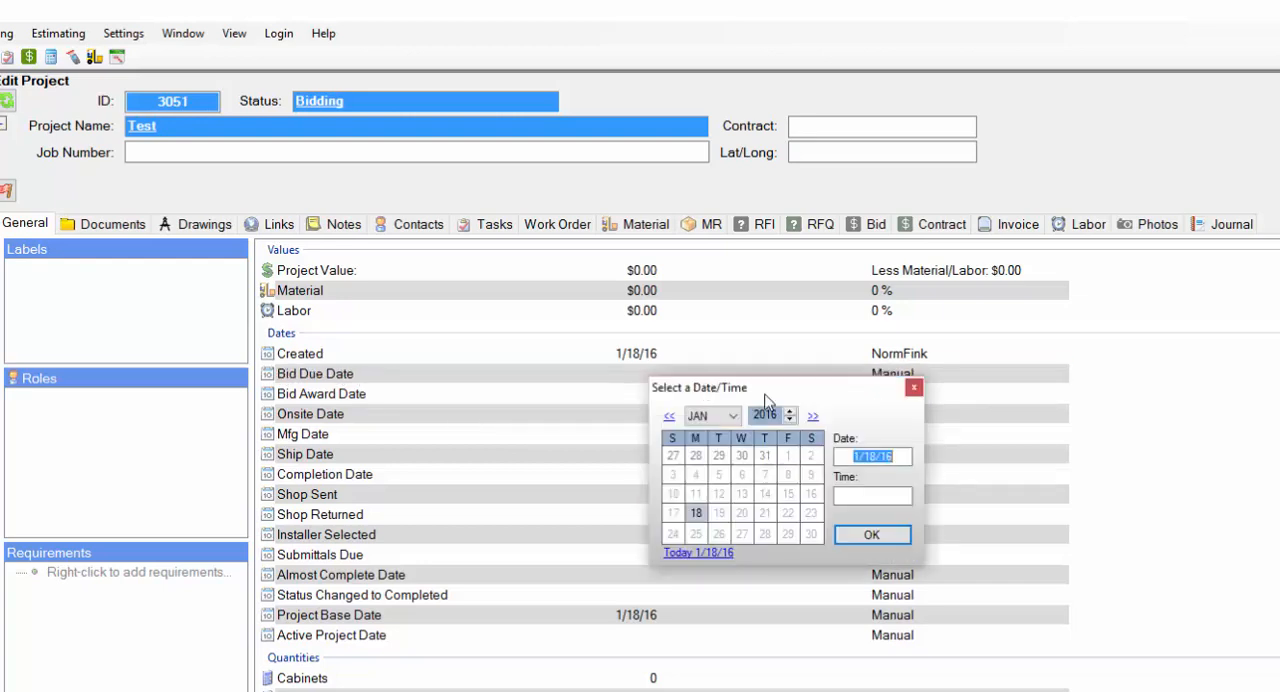
left_click(812, 415)
left_click(743, 456)
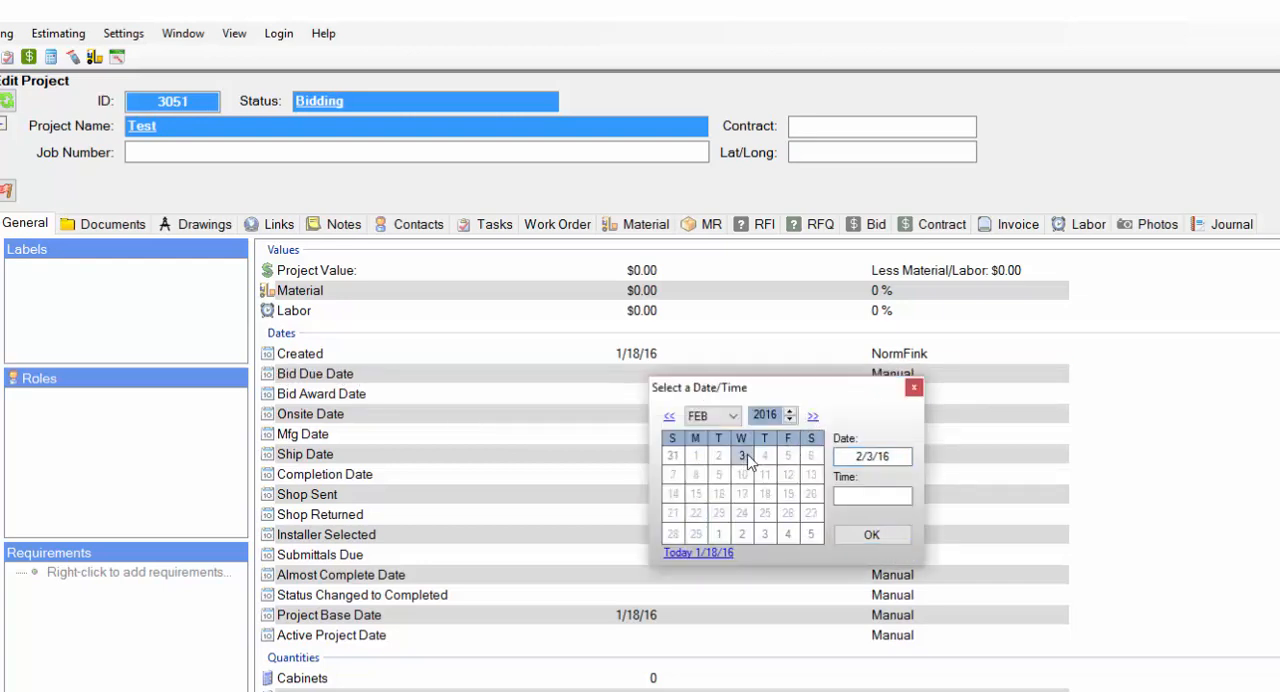
left_click(866, 536)
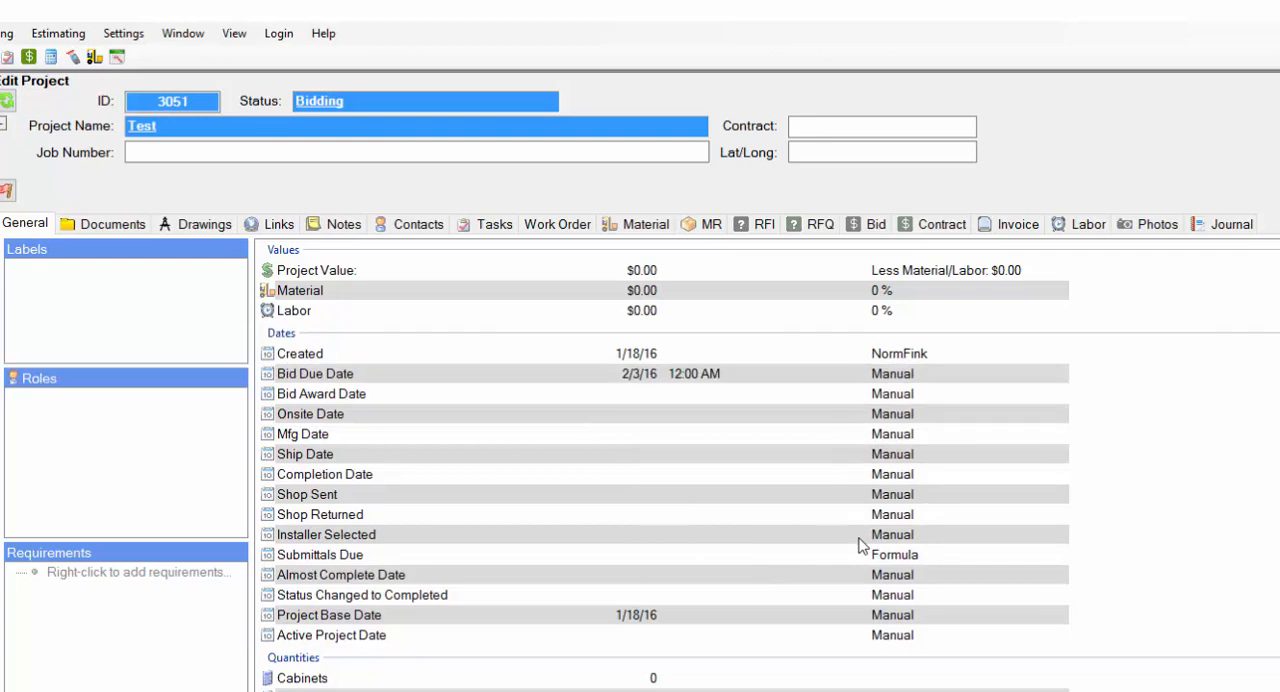
left_click(493, 226)
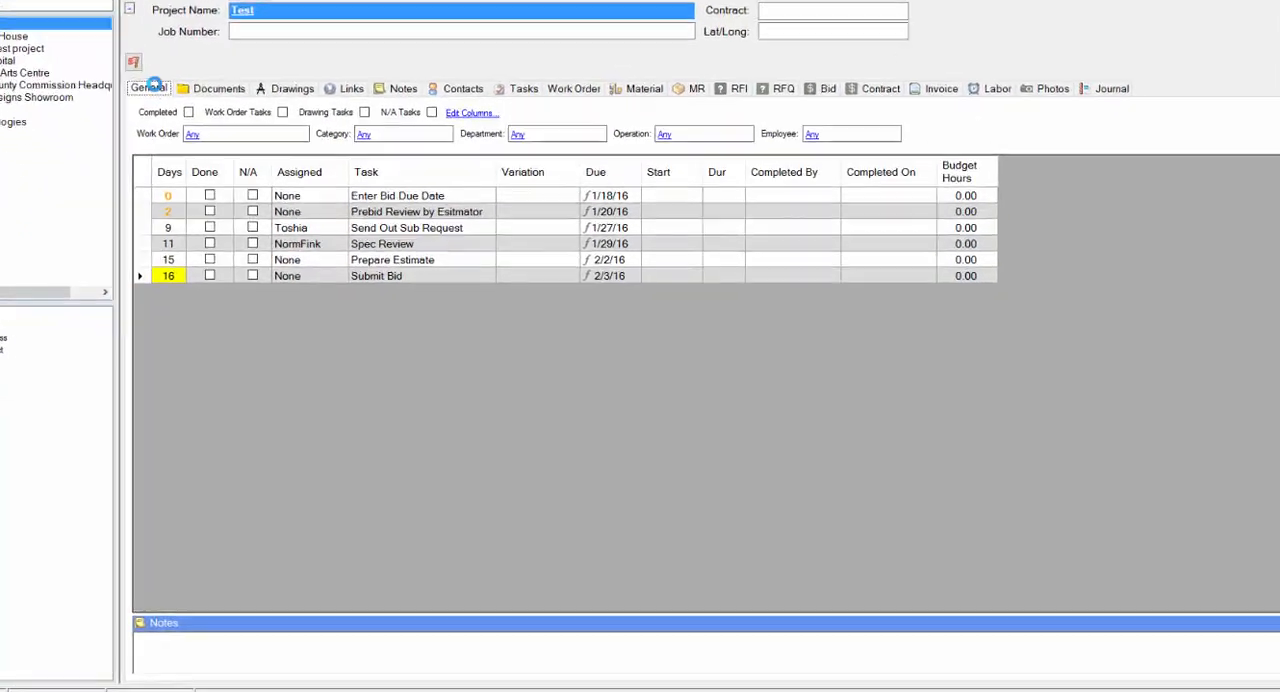
Add the Estimator role with an employee to the Test project and reassign its incomplete Estimator tasks to that employee.
left_click(202, 156)
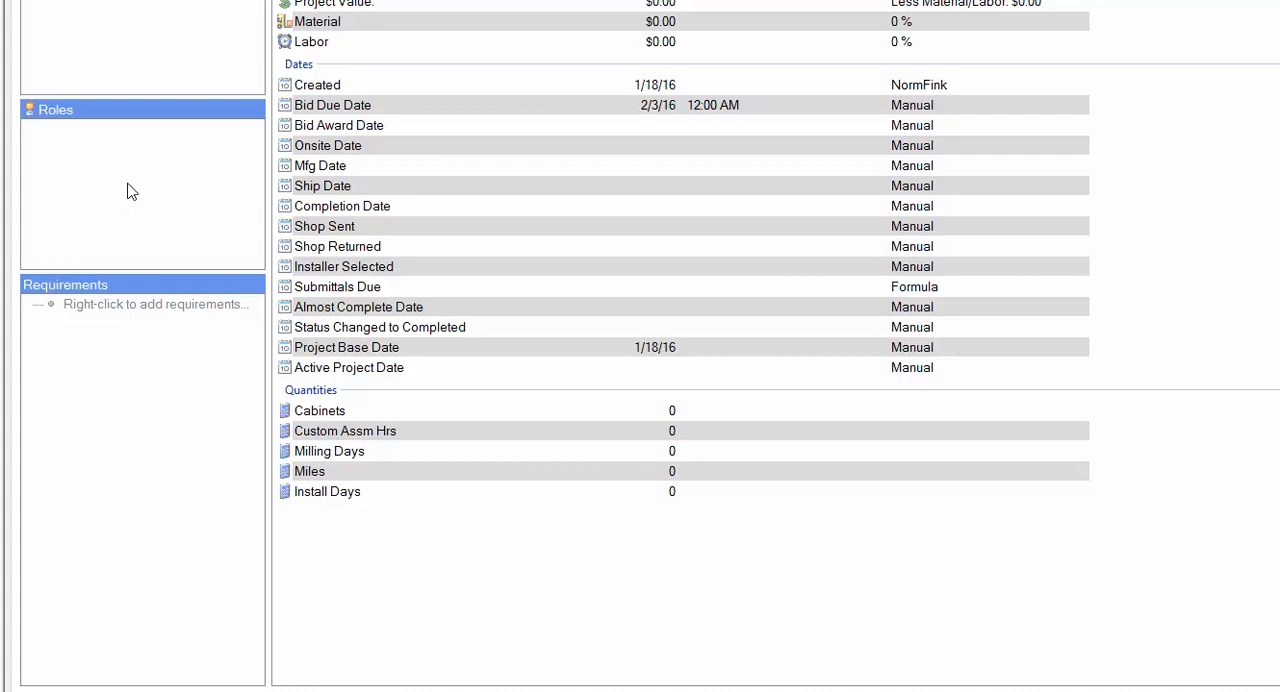
right_click(127, 191)
left_click(177, 205)
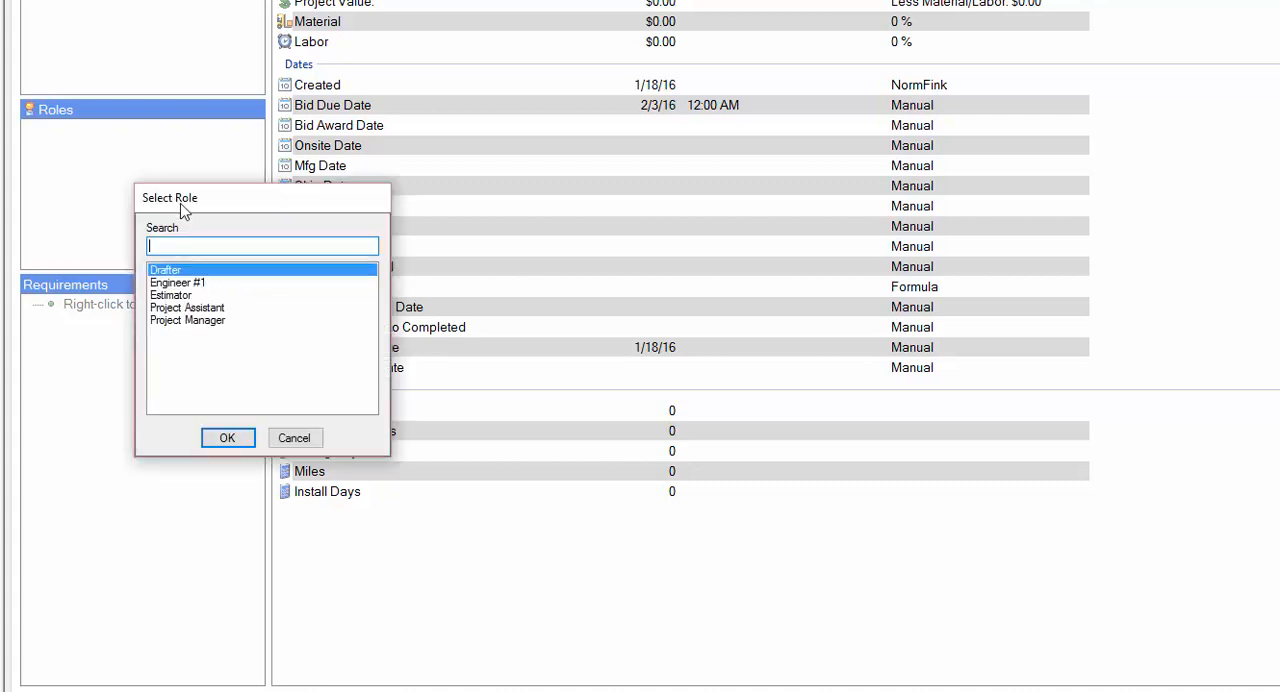
left_click(172, 296)
left_click(233, 437)
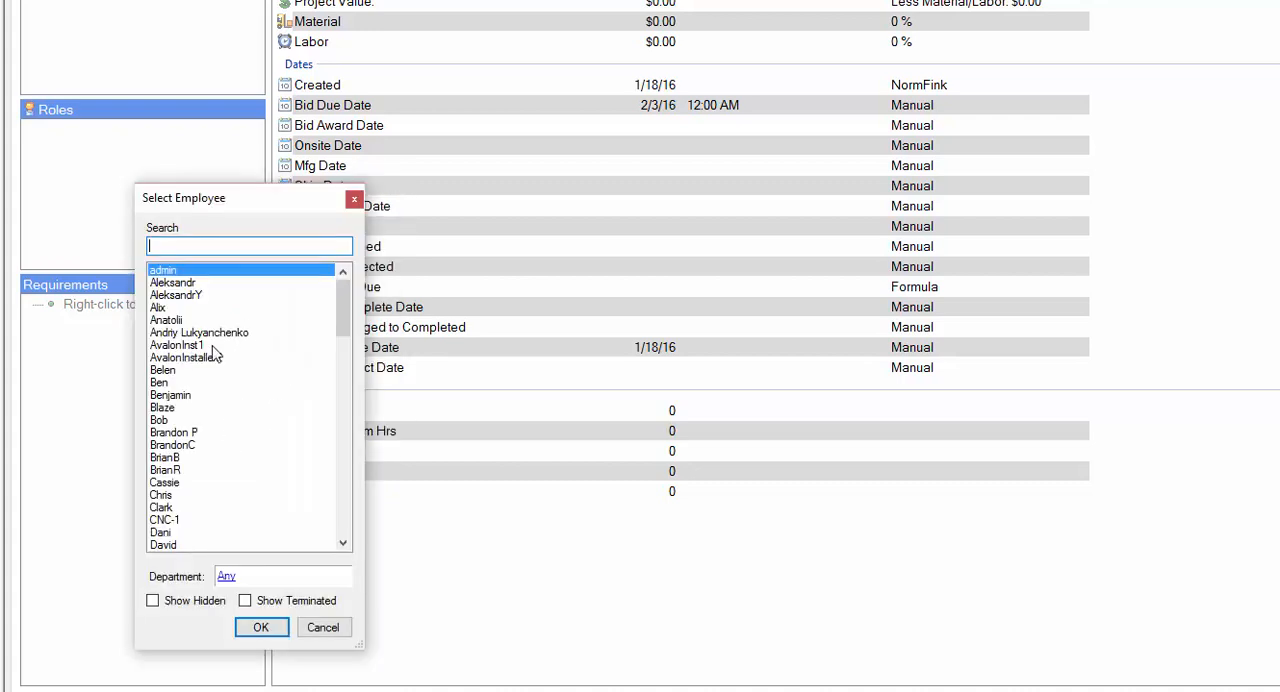
left_click(166, 386)
left_click(264, 630)
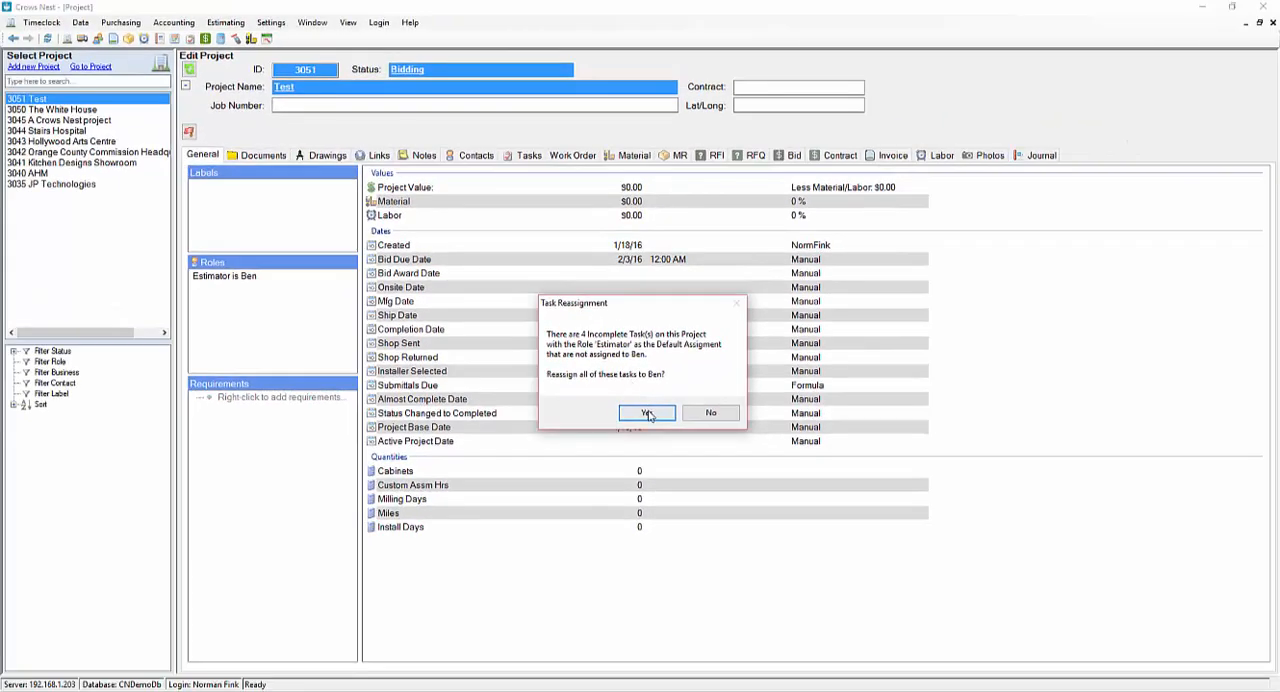
left_click(646, 413)
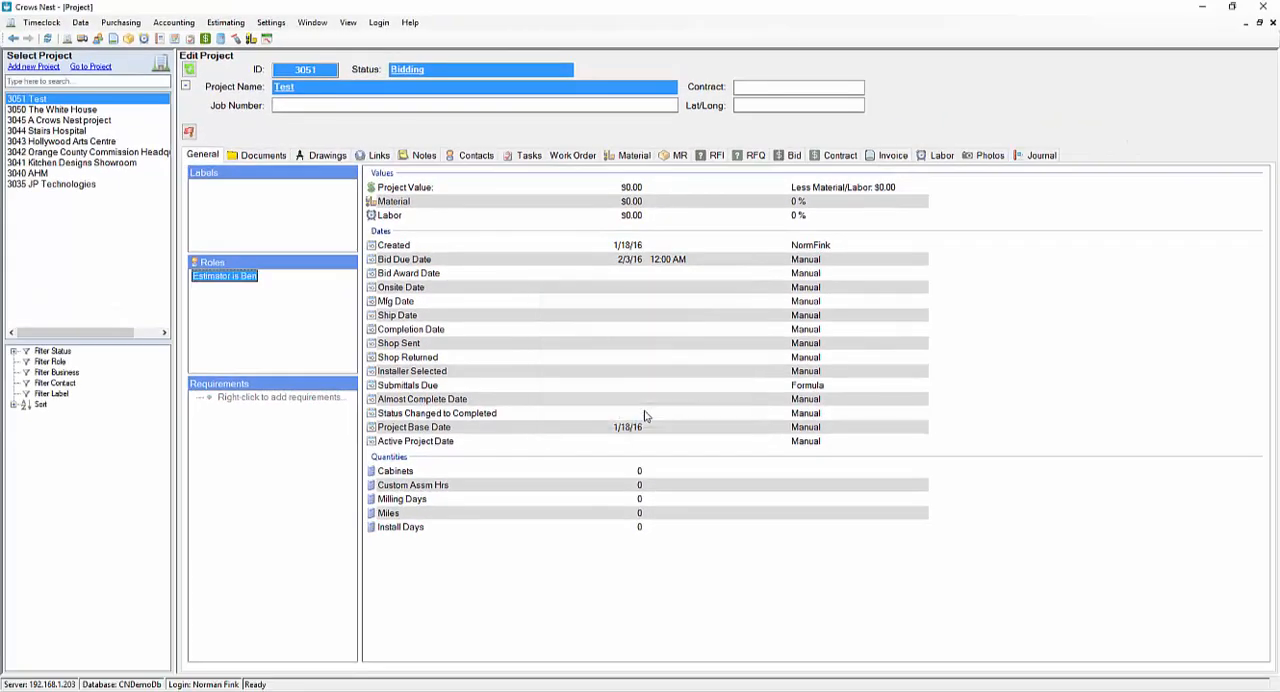
From the Test project's task list, change the project status to Active and accept all the triggered tasks.
left_click(529, 156)
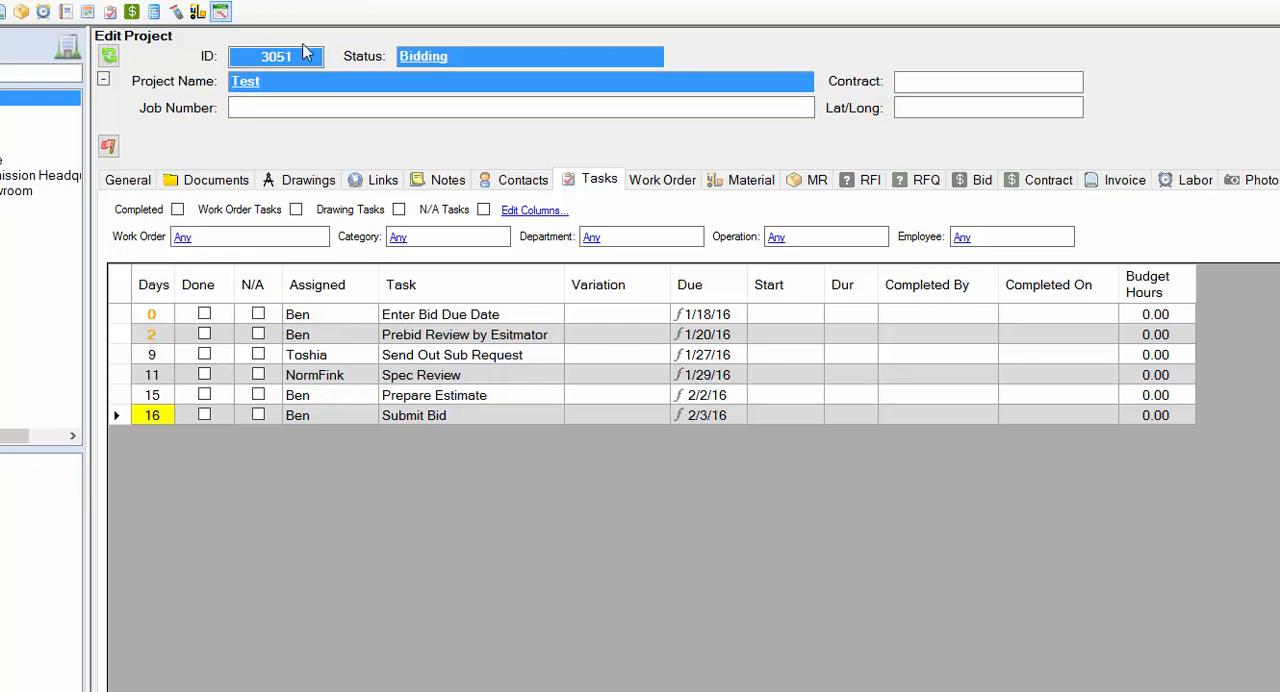
left_click(440, 56)
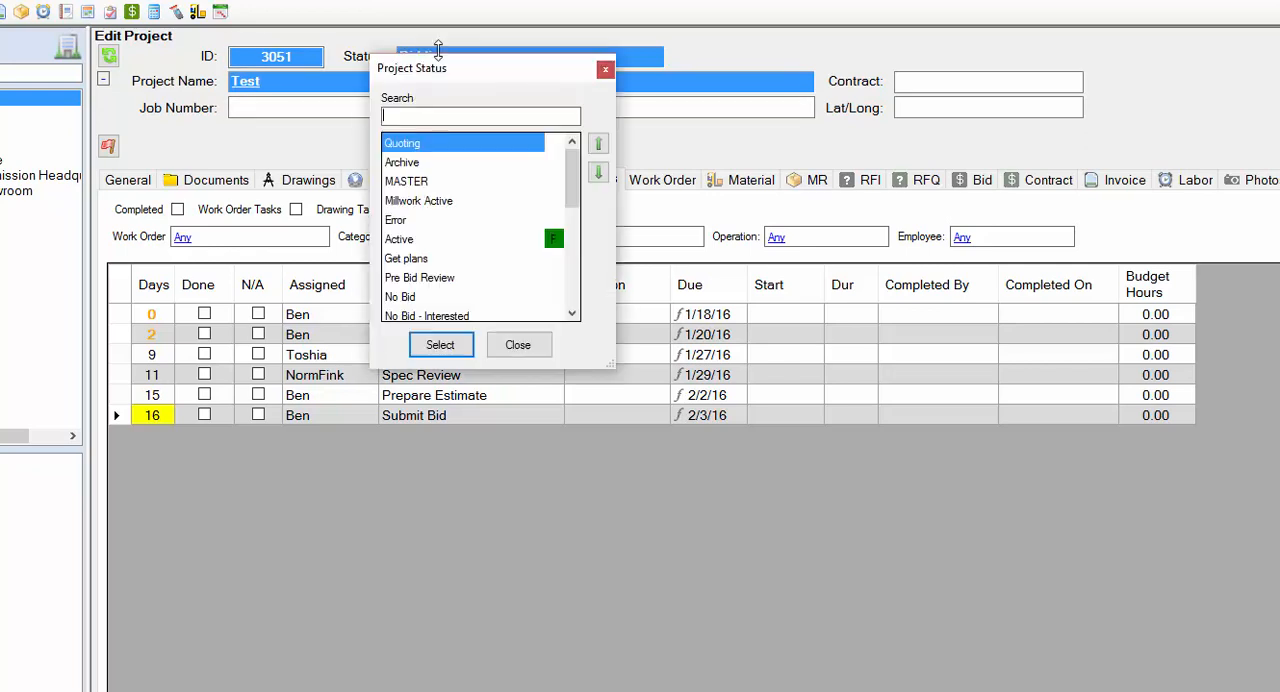
left_click(418, 239)
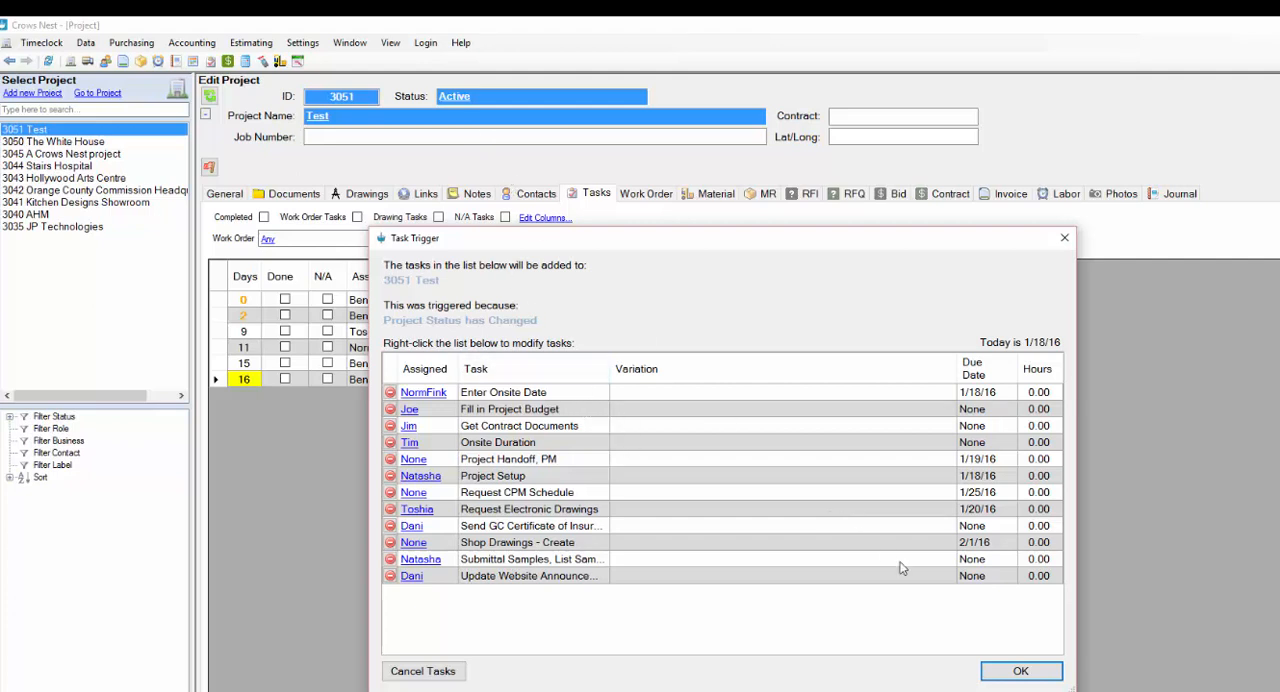
left_click(1019, 673)
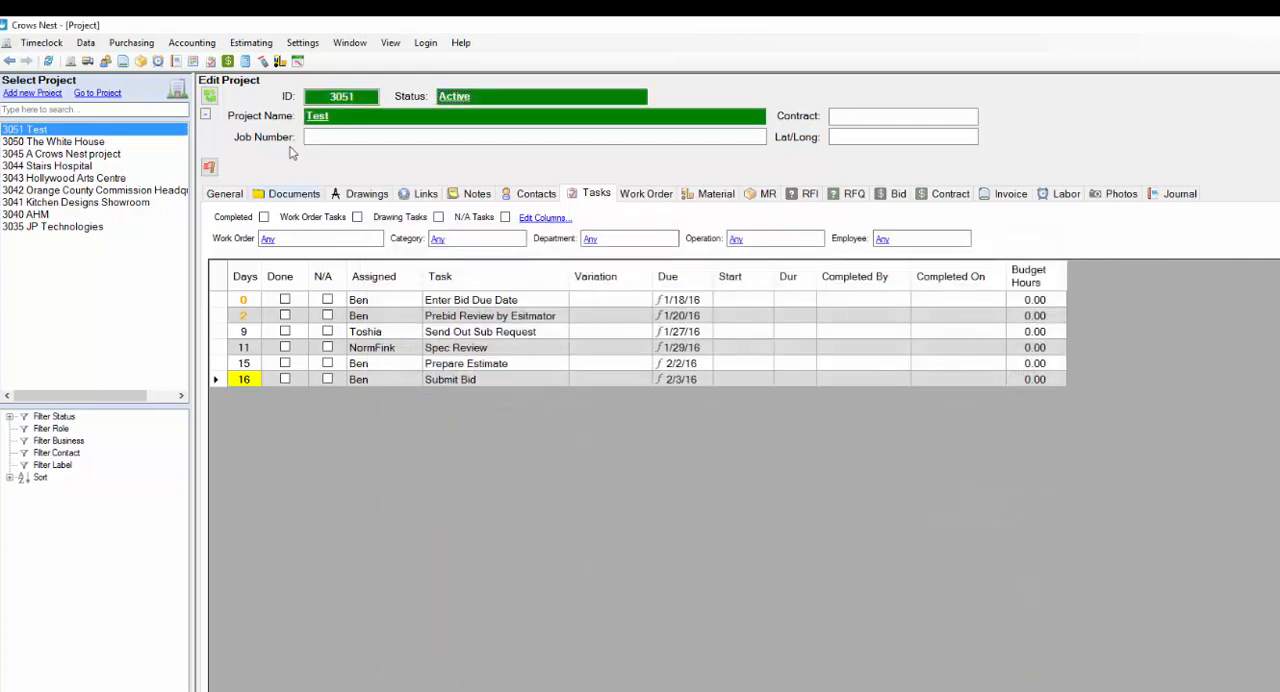
In the Test project's refreshed task list, complete Send Out Sub Request, accepting its triggered follow-up task, and include completed tasks in the list.
left_click(210, 95)
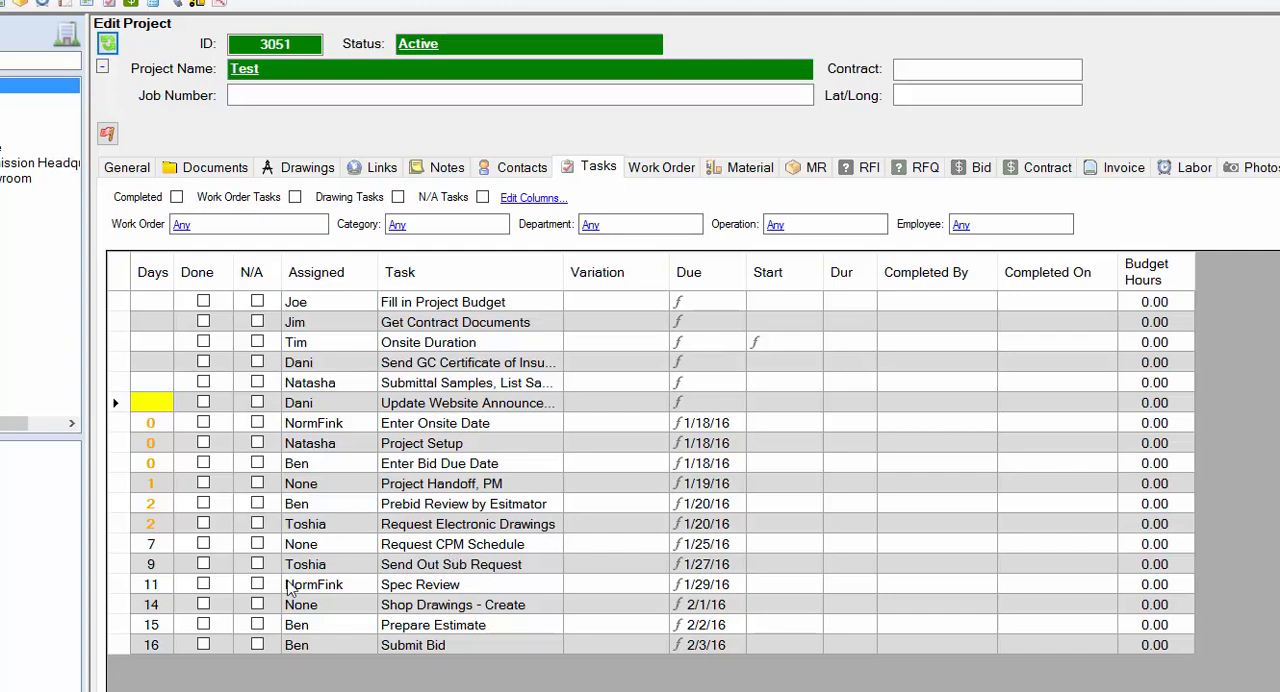
left_click(203, 564)
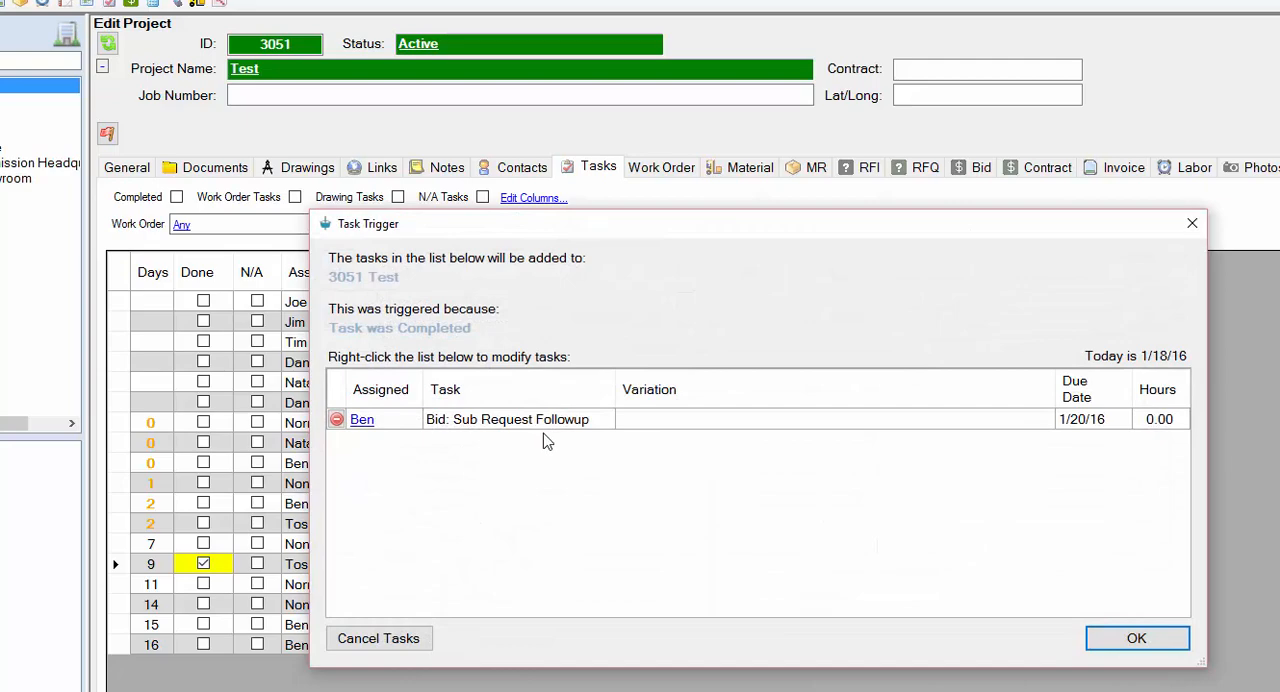
left_click(1124, 640)
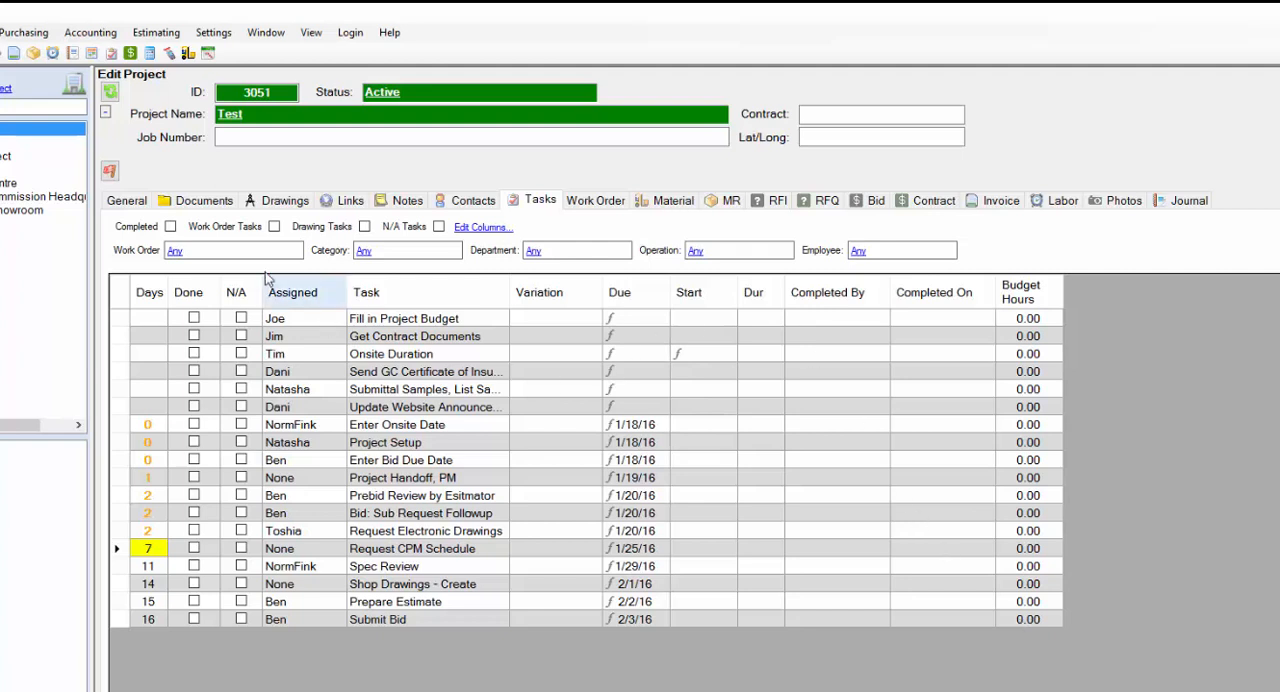
left_click(171, 227)
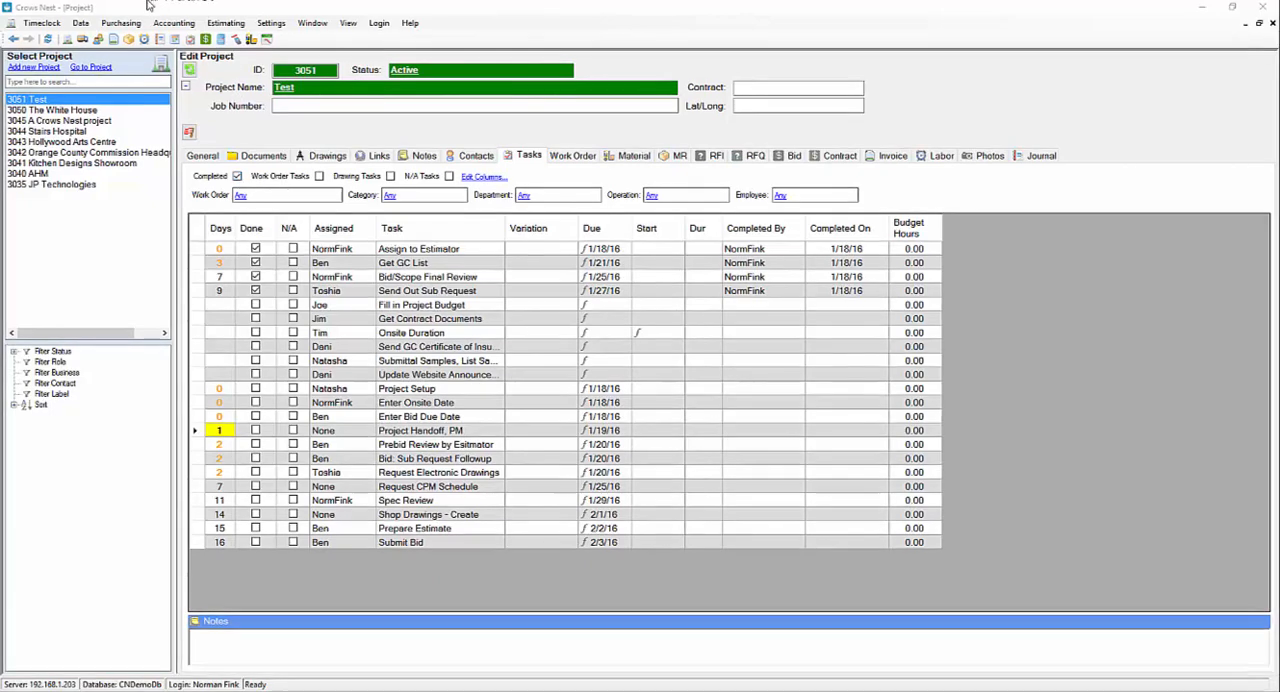
Display the My Tasks pane below the project and enlarge it to show more task rows.
left_click(347, 24)
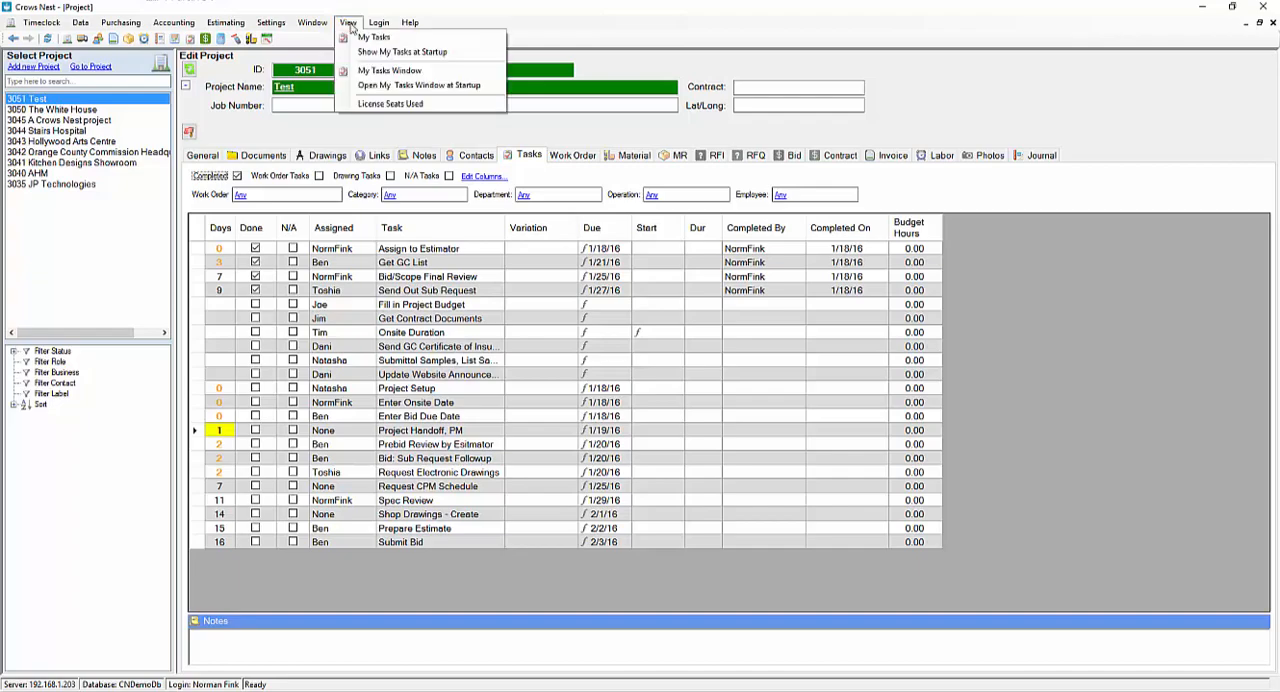
left_click(364, 38)
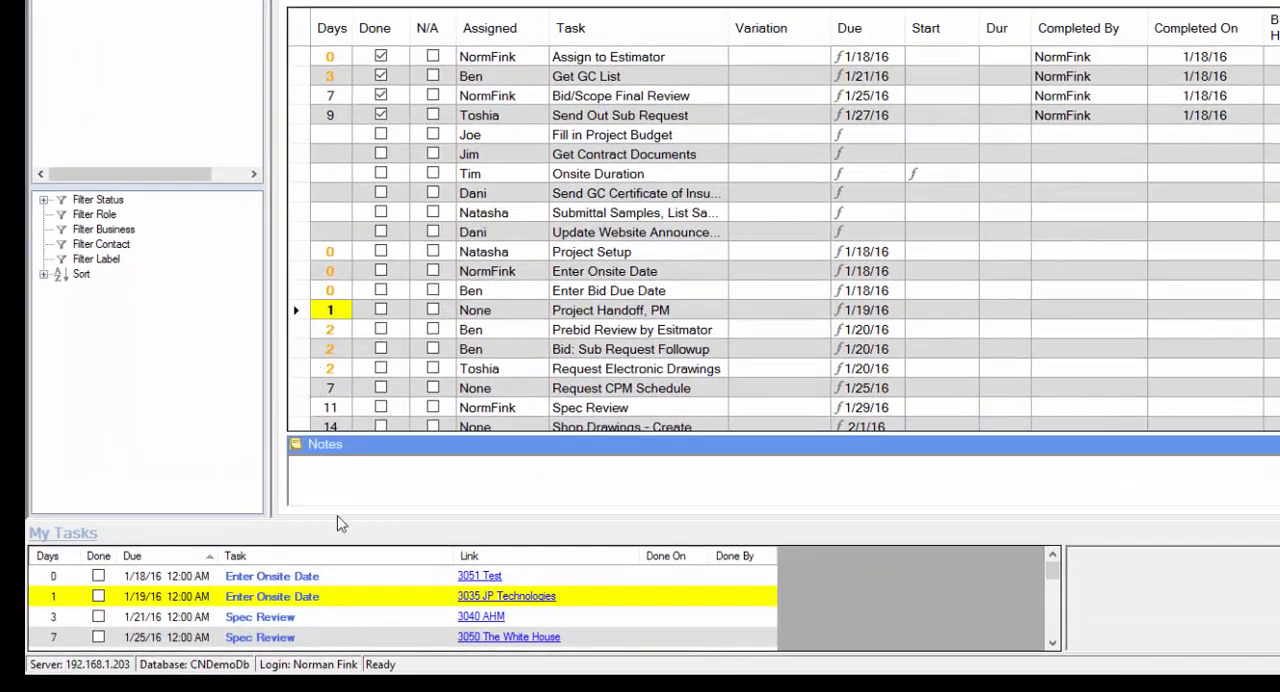
left_click_drag(346, 523, 354, 489)
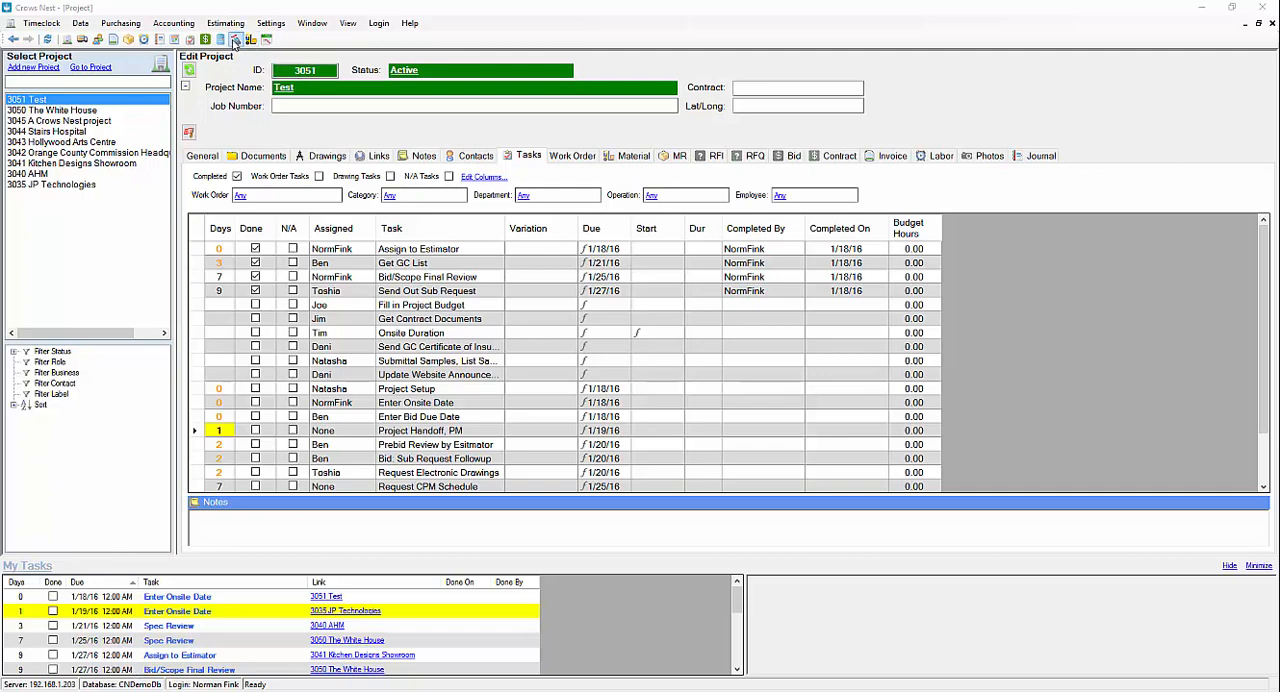
In the task overview, create a personal filter named after one employee's tasks and restrict it to that employee.
left_click(190, 43)
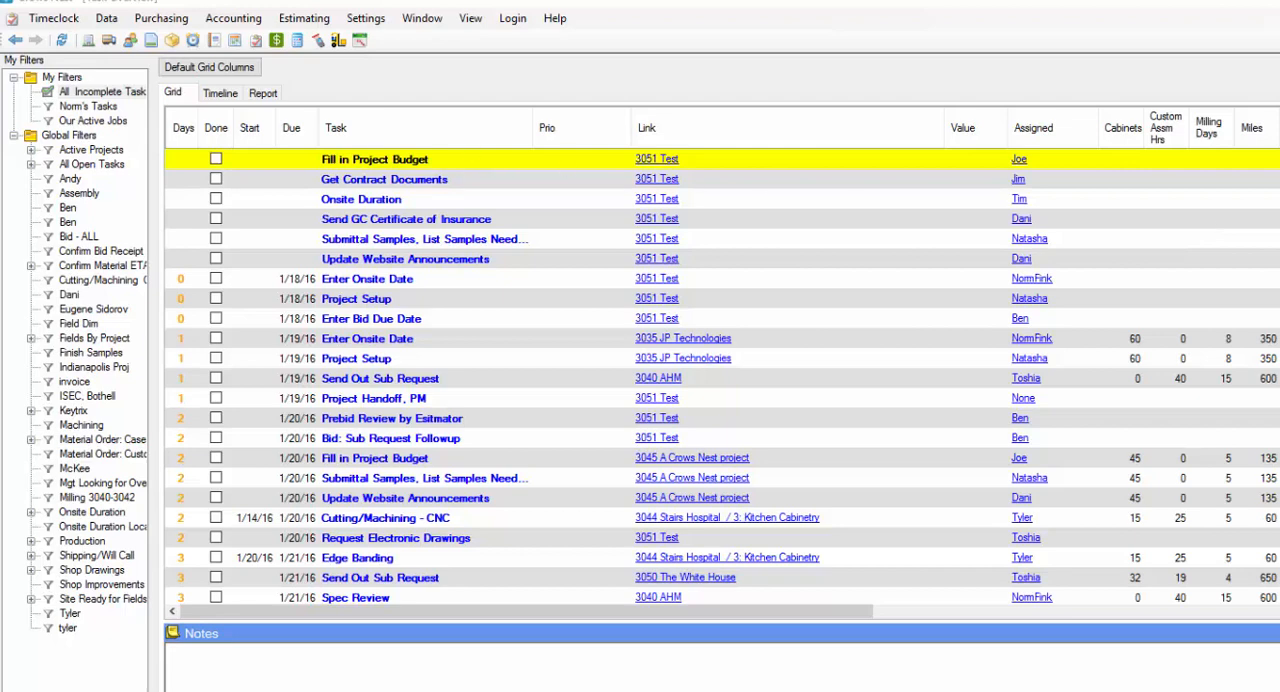
left_click(64, 84)
right_click(64, 84)
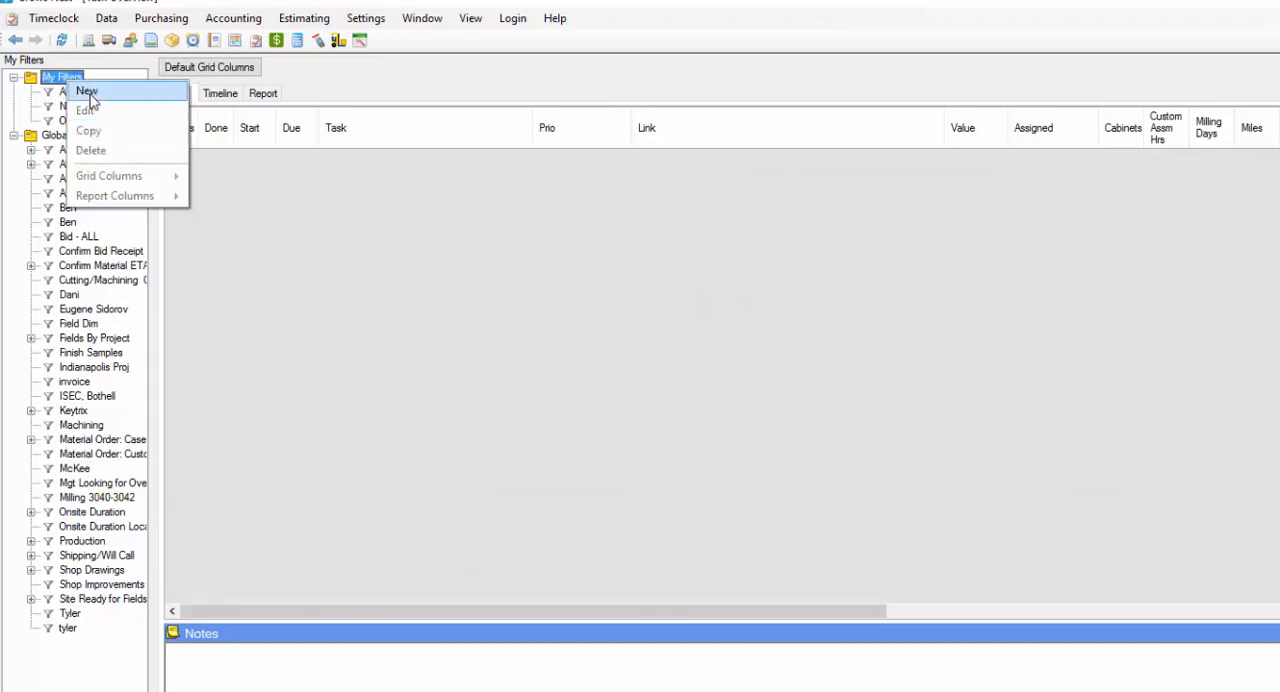
left_click(87, 91)
type("D")
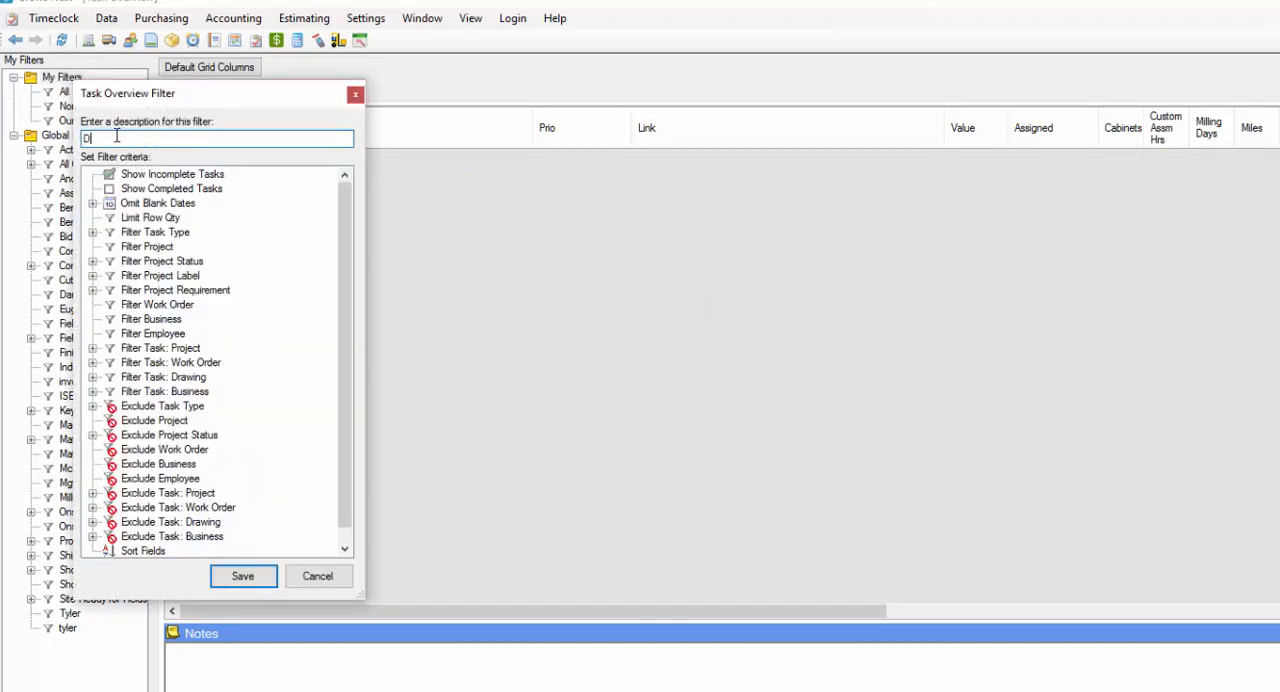
type("ani's Task")
double_click(131, 335)
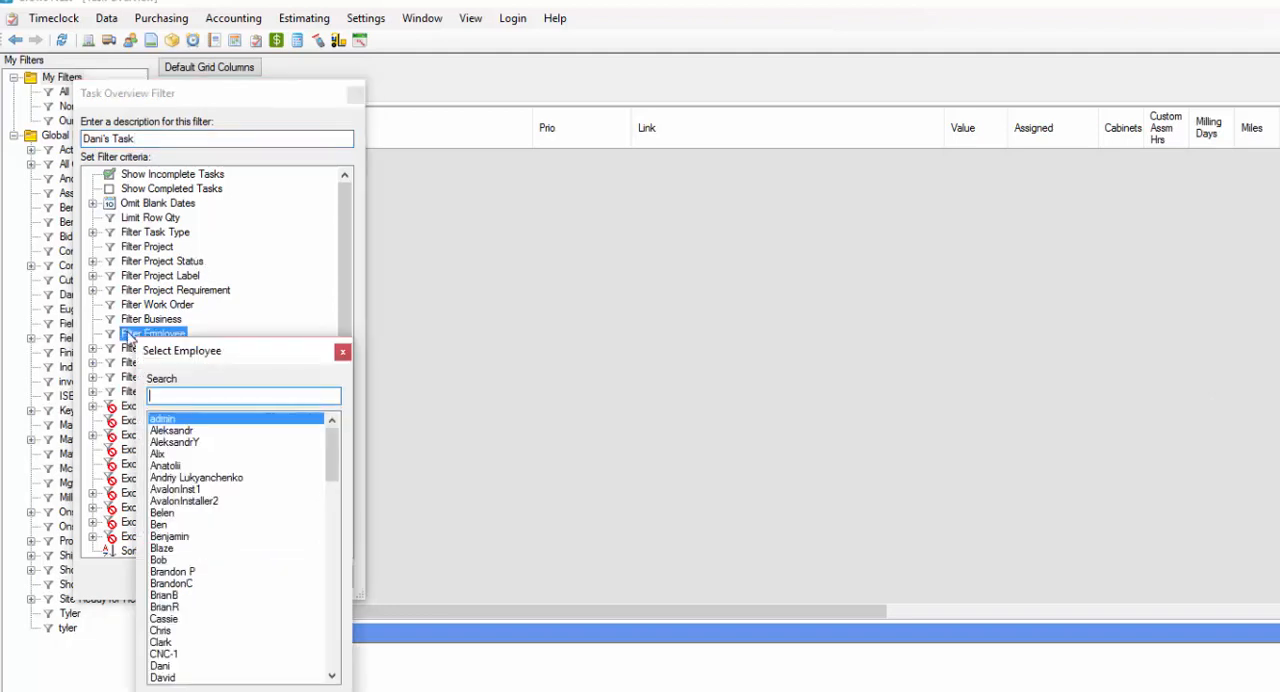
left_click(162, 667)
left_click(248, 691)
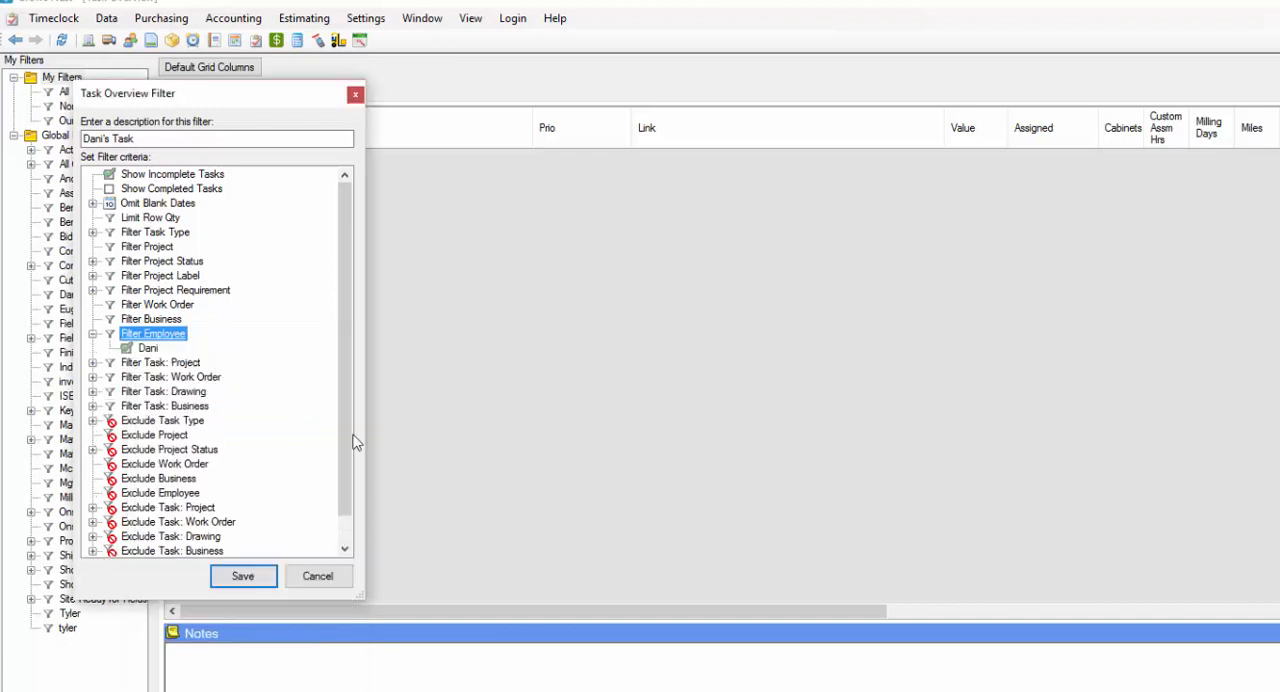
Sort the new filter by Task Due Date in ascending order and save it.
scroll(345, 440, "down", 1)
double_click(160, 537)
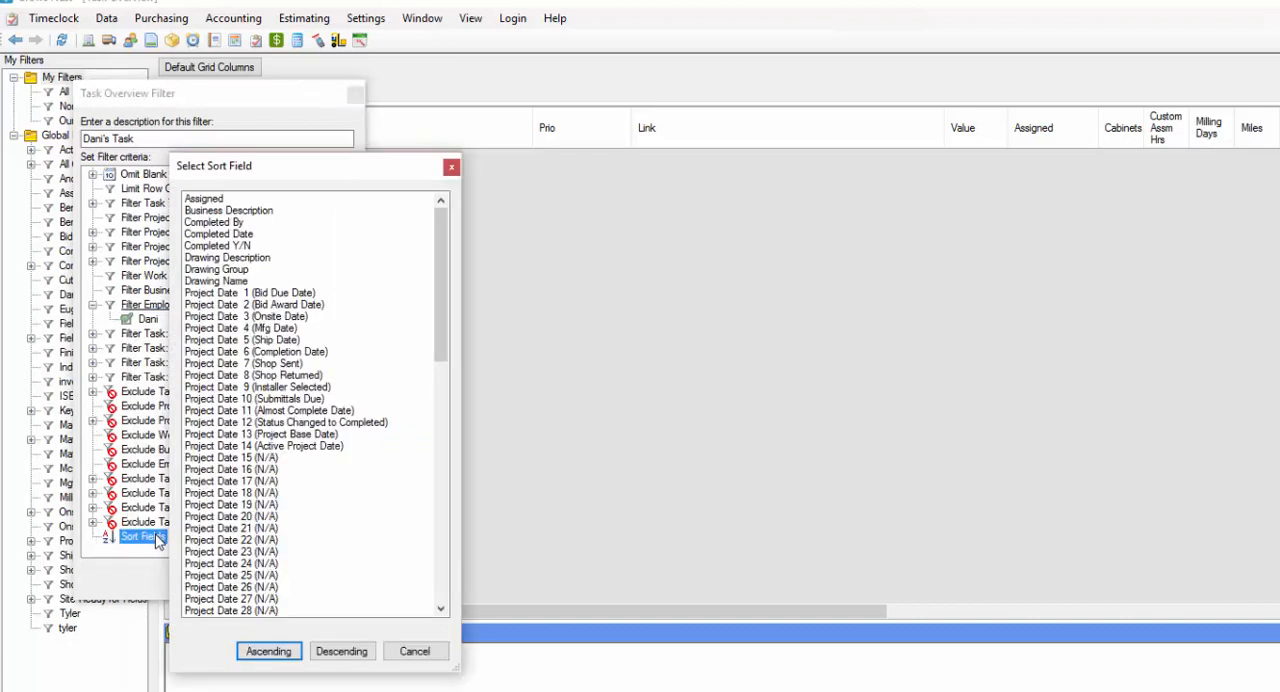
left_click_drag(440, 328, 437, 487)
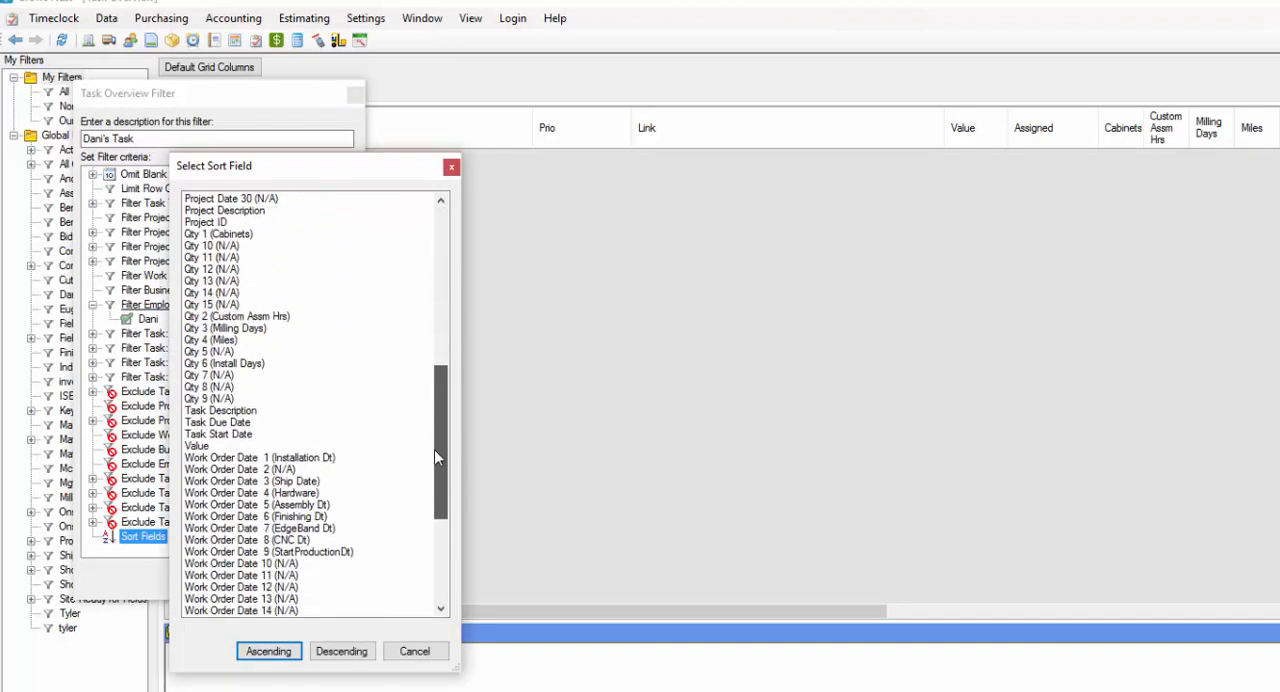
left_click(250, 424)
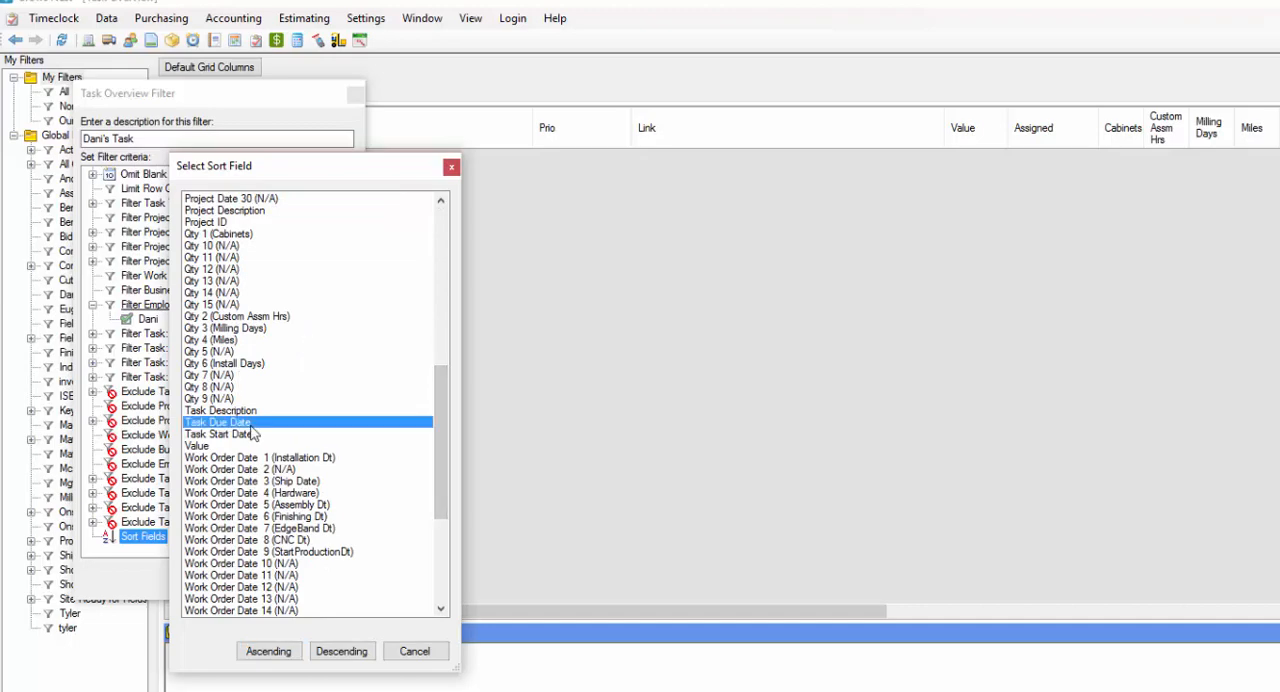
left_click(292, 651)
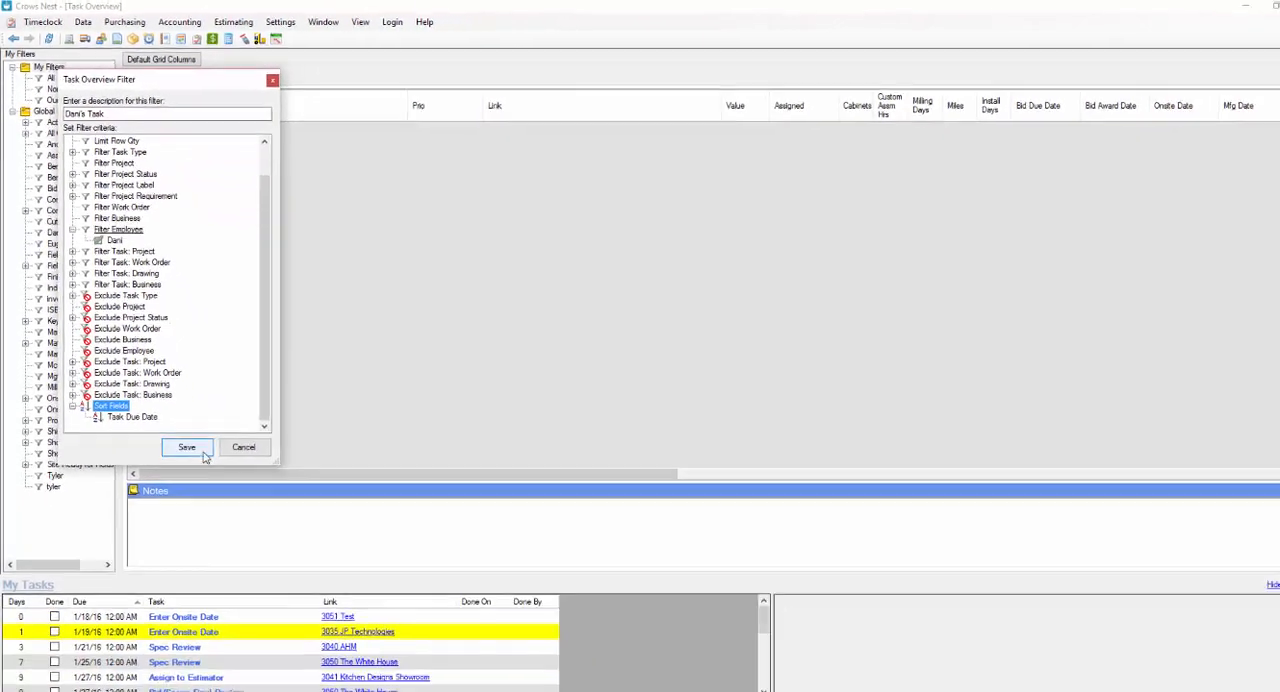
left_click(203, 452)
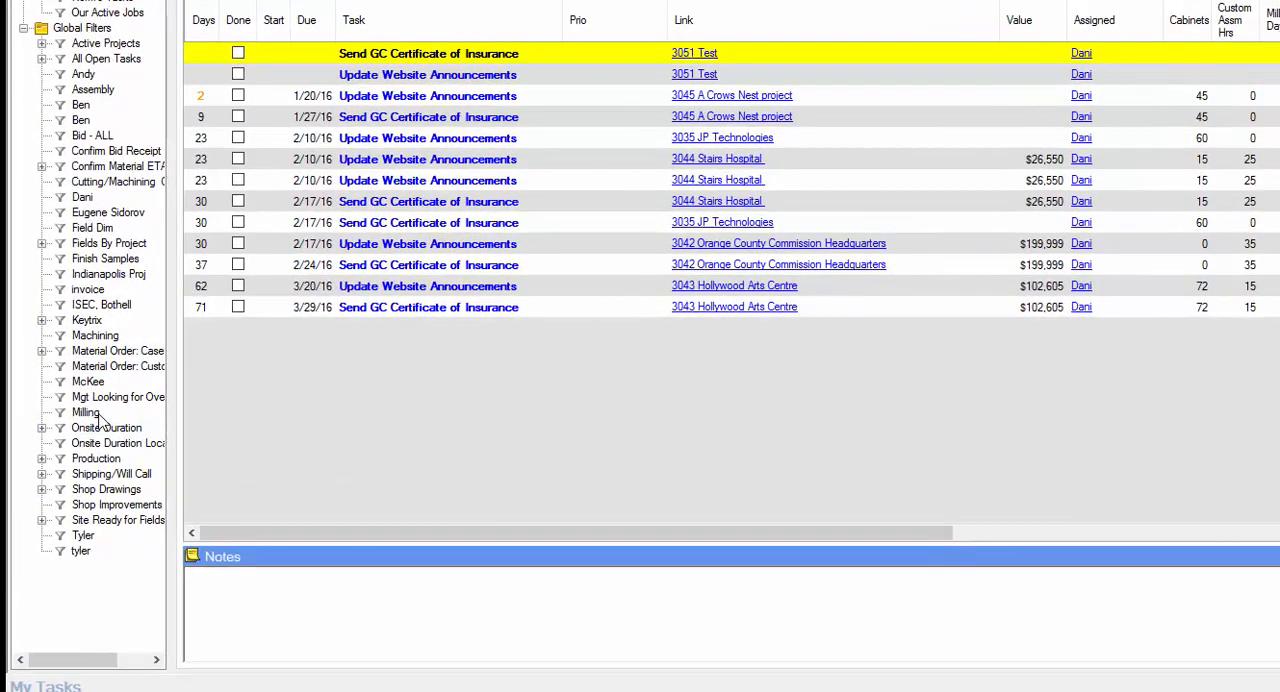
Apply the global Milling filter and examine its tasks on the timeline across the following months.
left_click(59, 376)
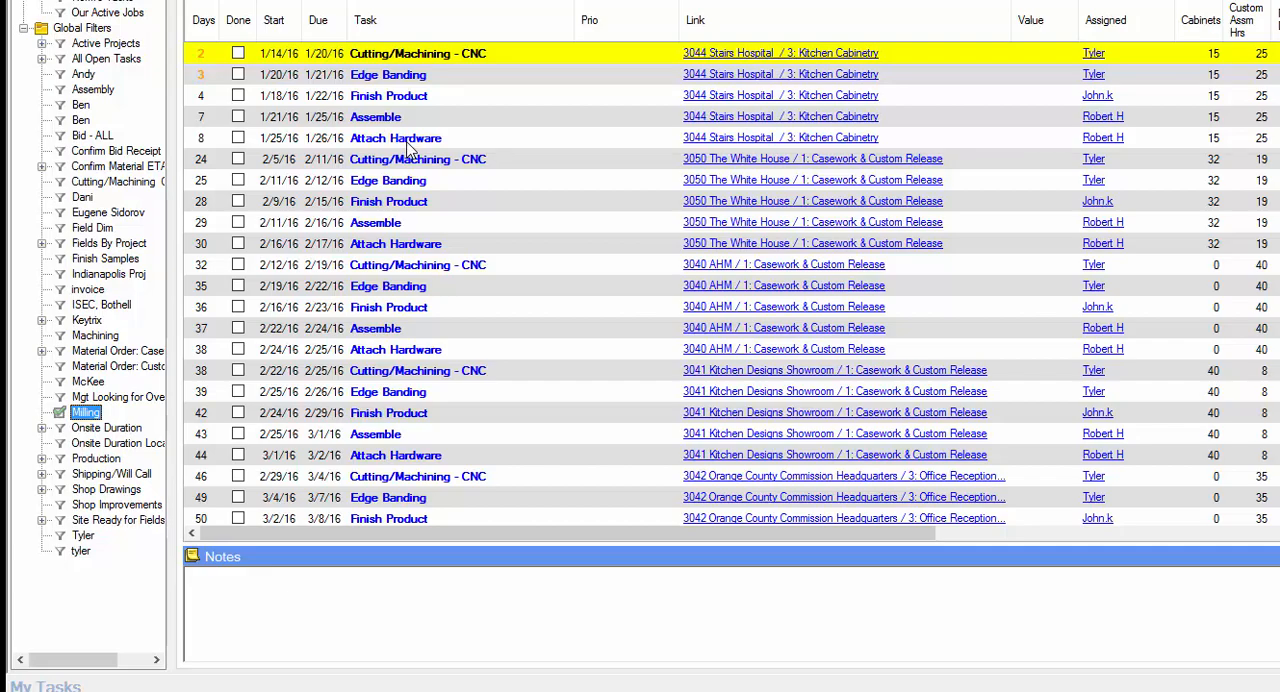
left_click(193, 37)
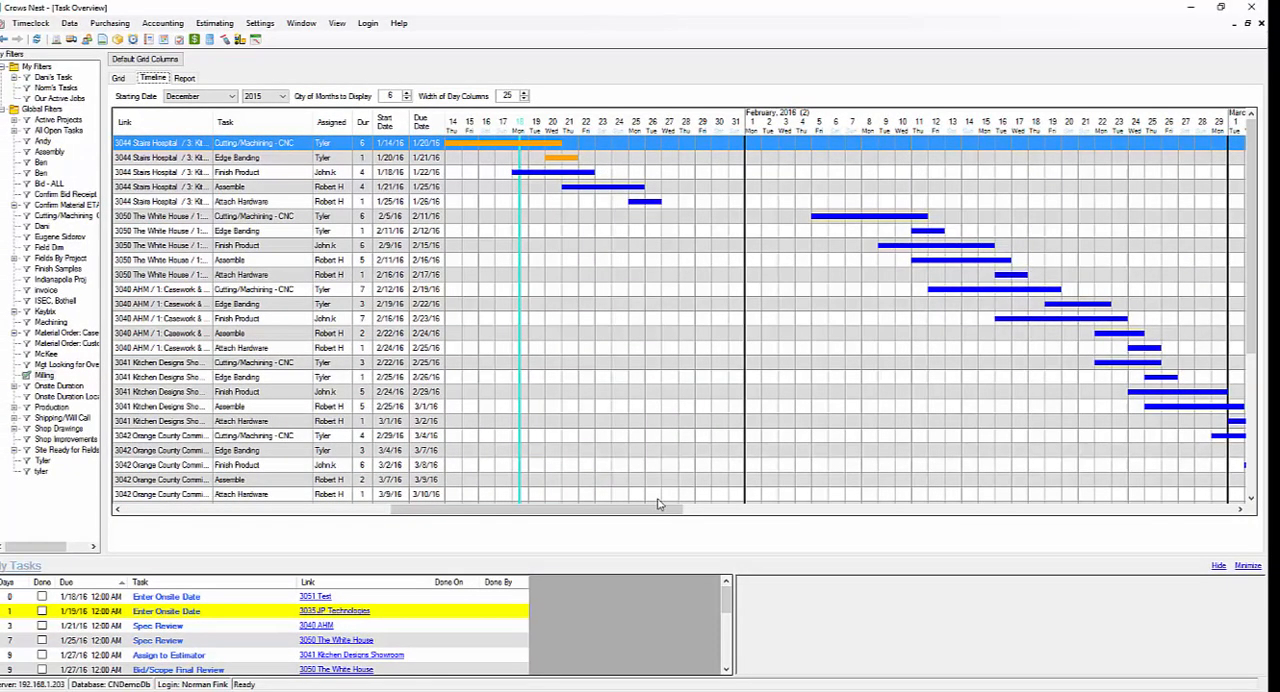
left_click_drag(678, 509, 842, 512)
left_click_drag(1247, 283, 1247, 391)
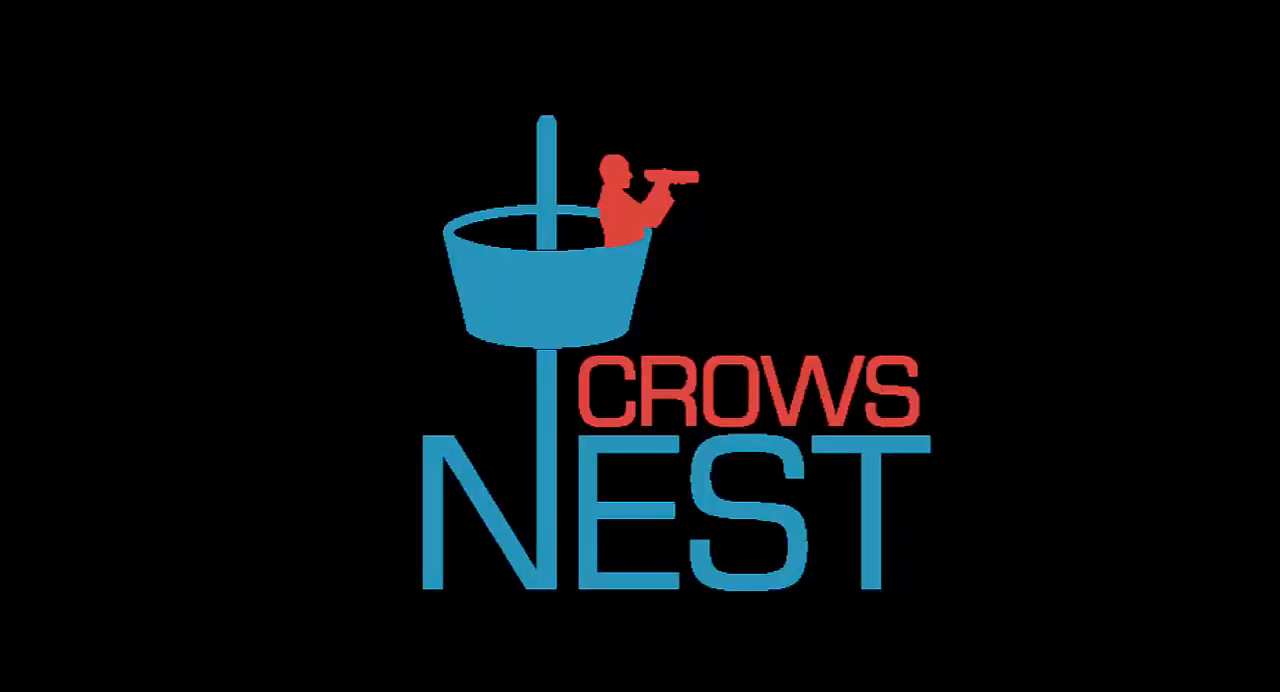